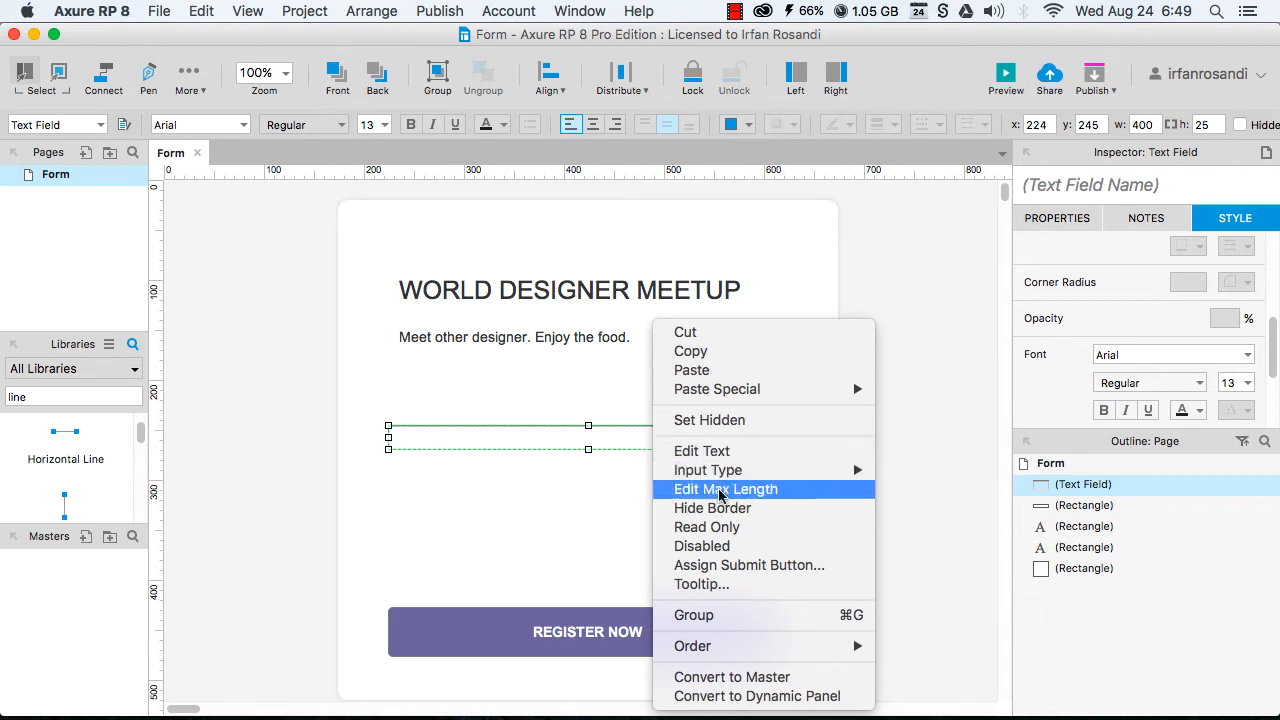
Hide the First Name text field's border and place a 400 px wide horizontal line beneath it at x 224, y 293.
click(712, 508)
click(921, 408)
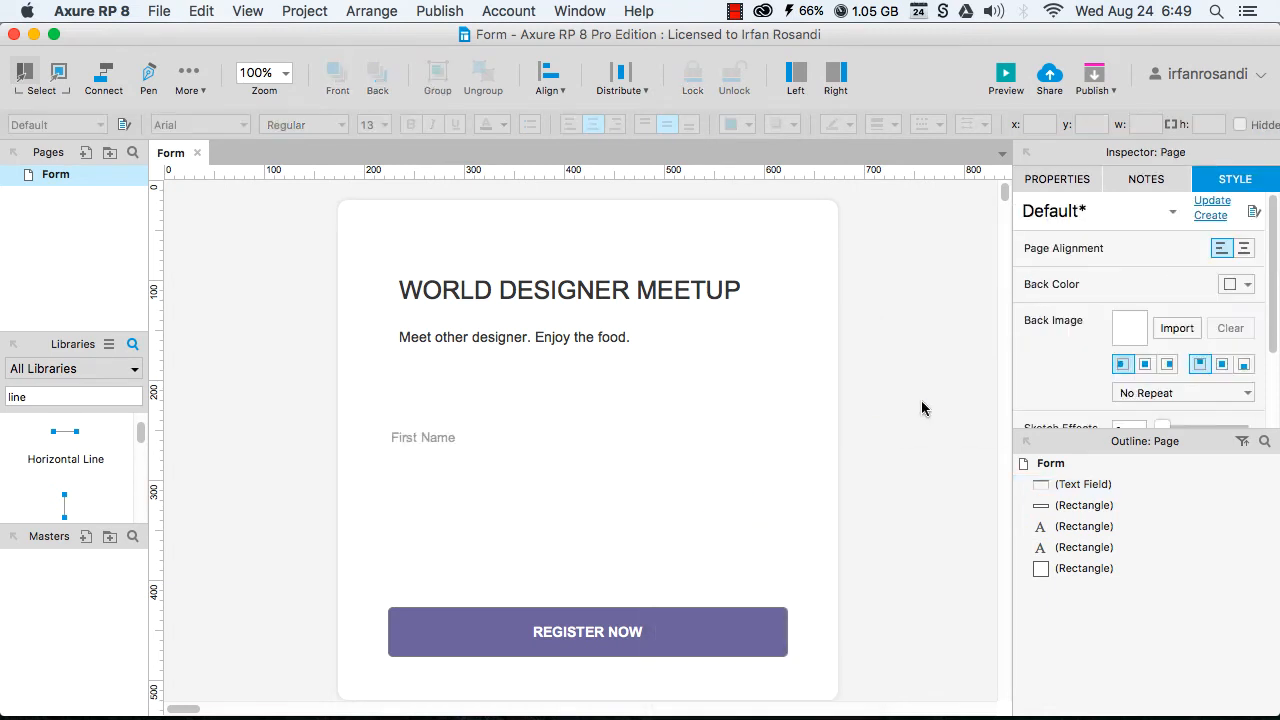
drag(12, 440, 394, 473)
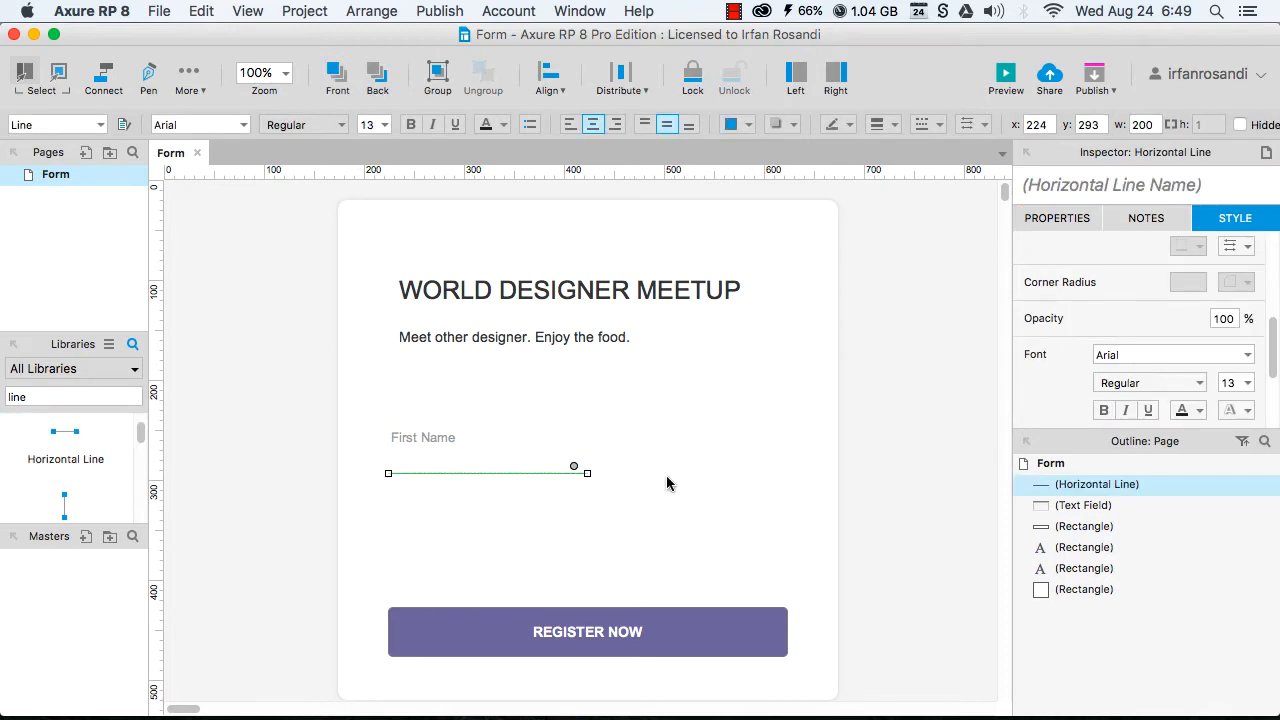
drag(590, 472, 788, 470)
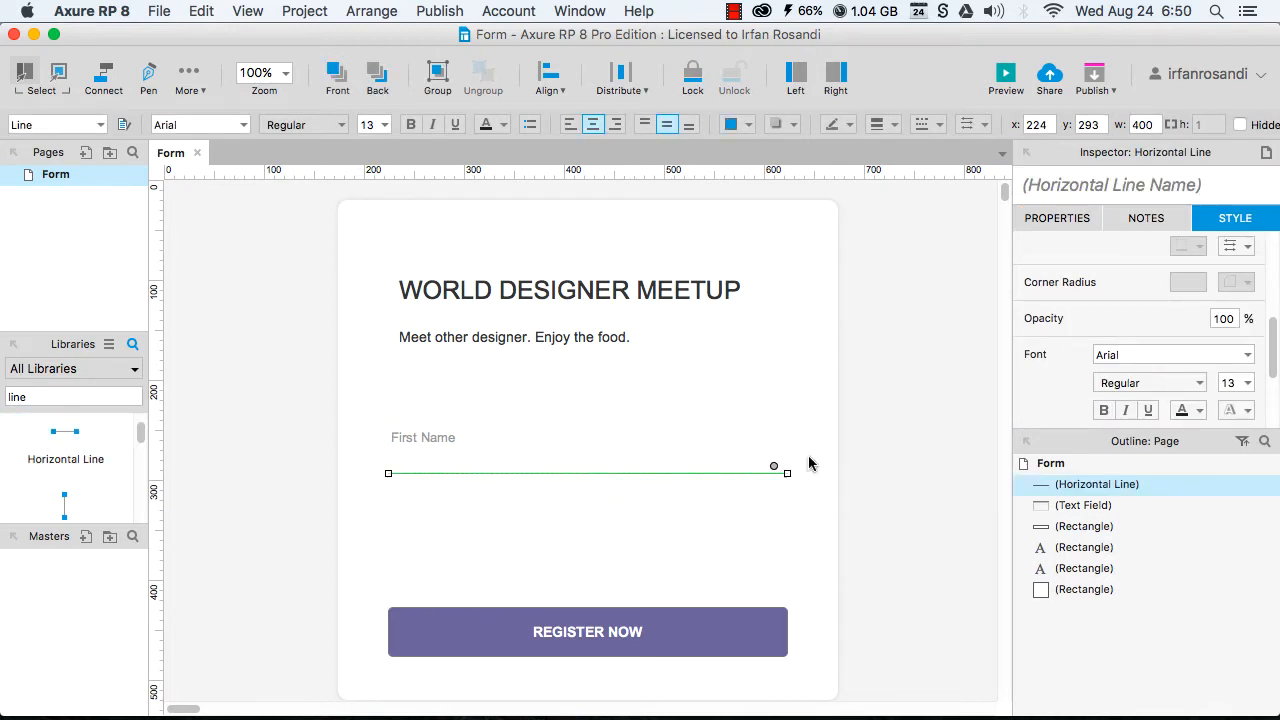
click(896, 420)
Thicken the horizontal line to the second-thinnest width and reduce its opacity until it is a faint underline.
click(634, 471)
click(893, 127)
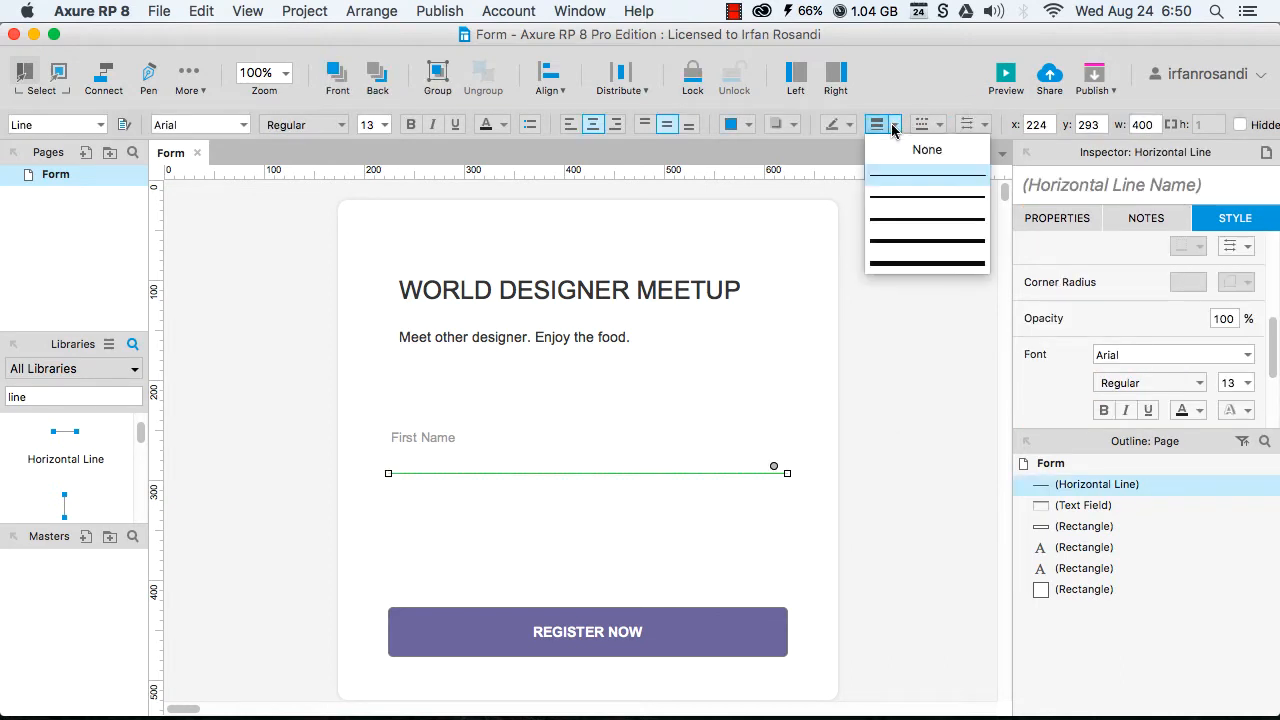
click(904, 198)
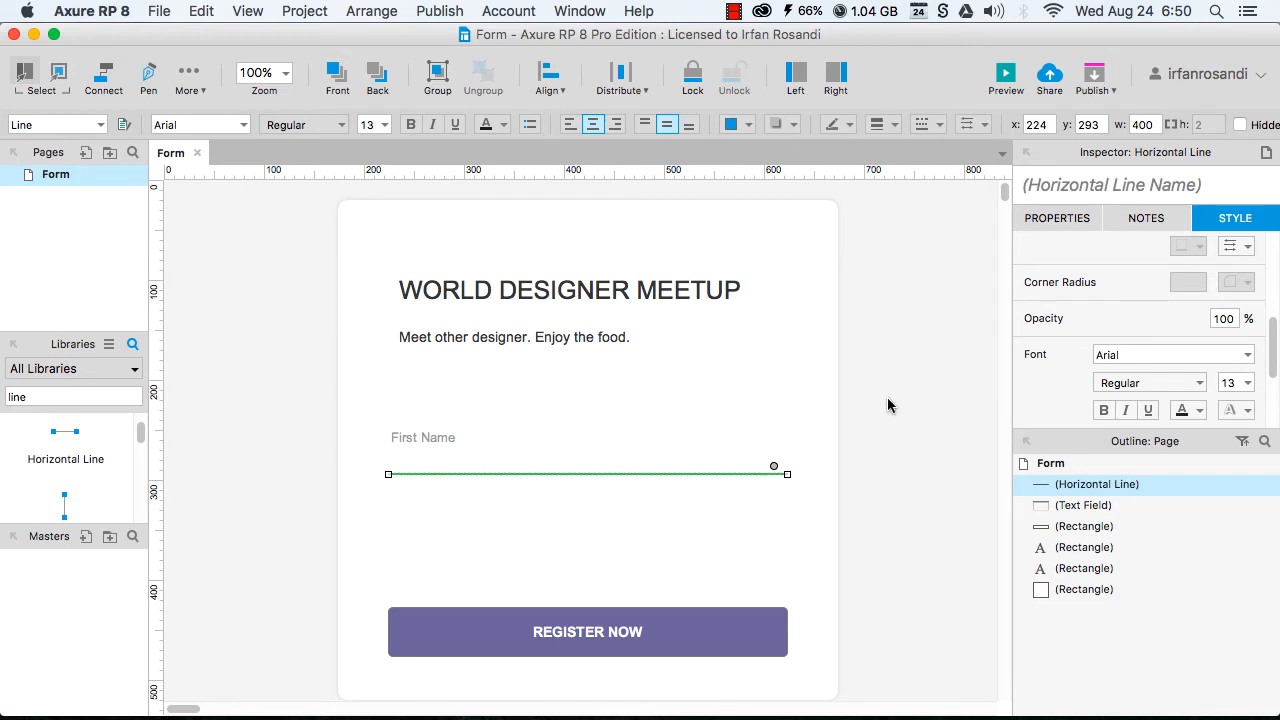
click(1226, 322)
double_click(1227, 322)
text(1)
click(833, 430)
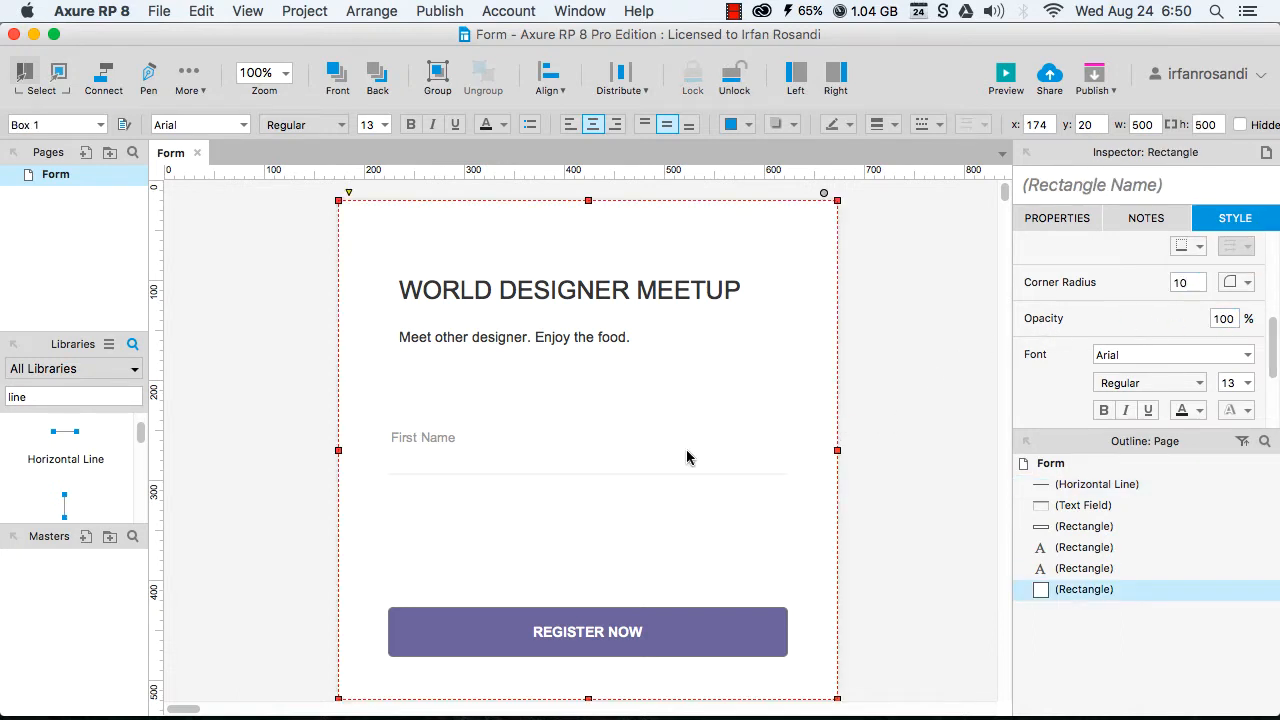
Move the First Name text field down toward the line and extend its top edge to y 255 for a 35 px height.
key(super+equal)
key(super+equal)
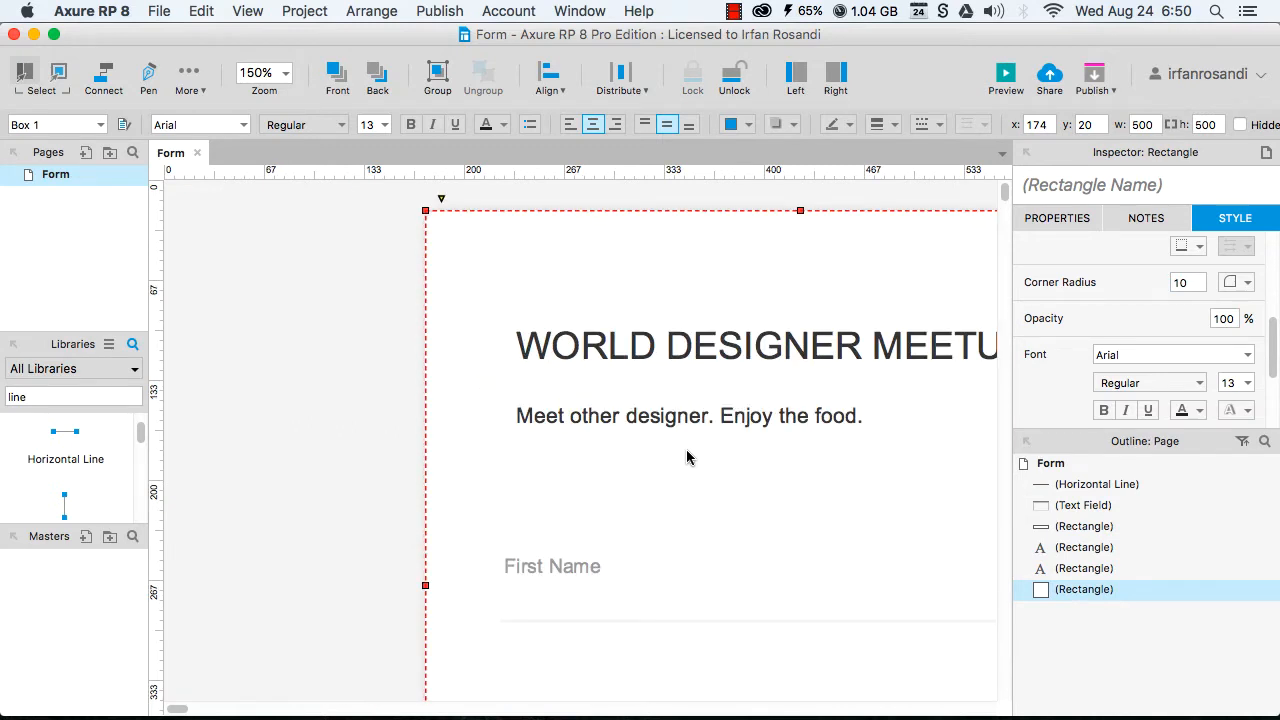
scroll(686, 457, down, 5)
scroll(686, 457, right, 3)
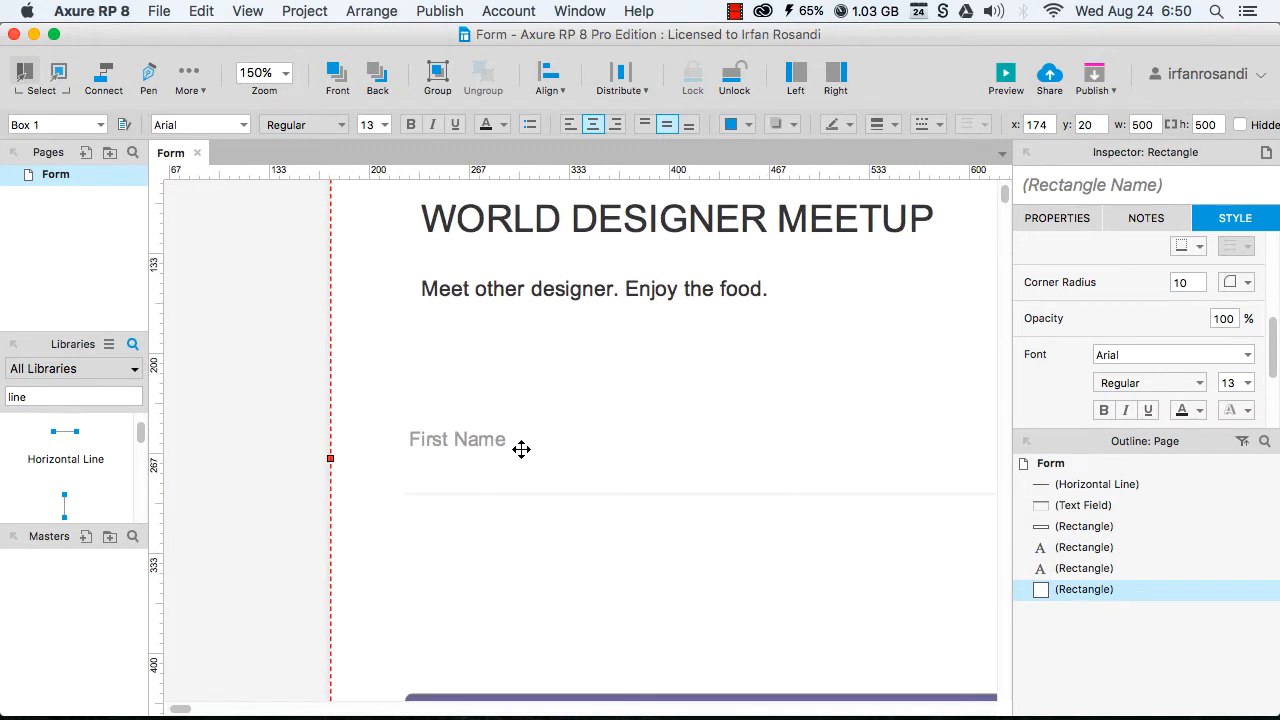
click(521, 449)
key(shift+Down)
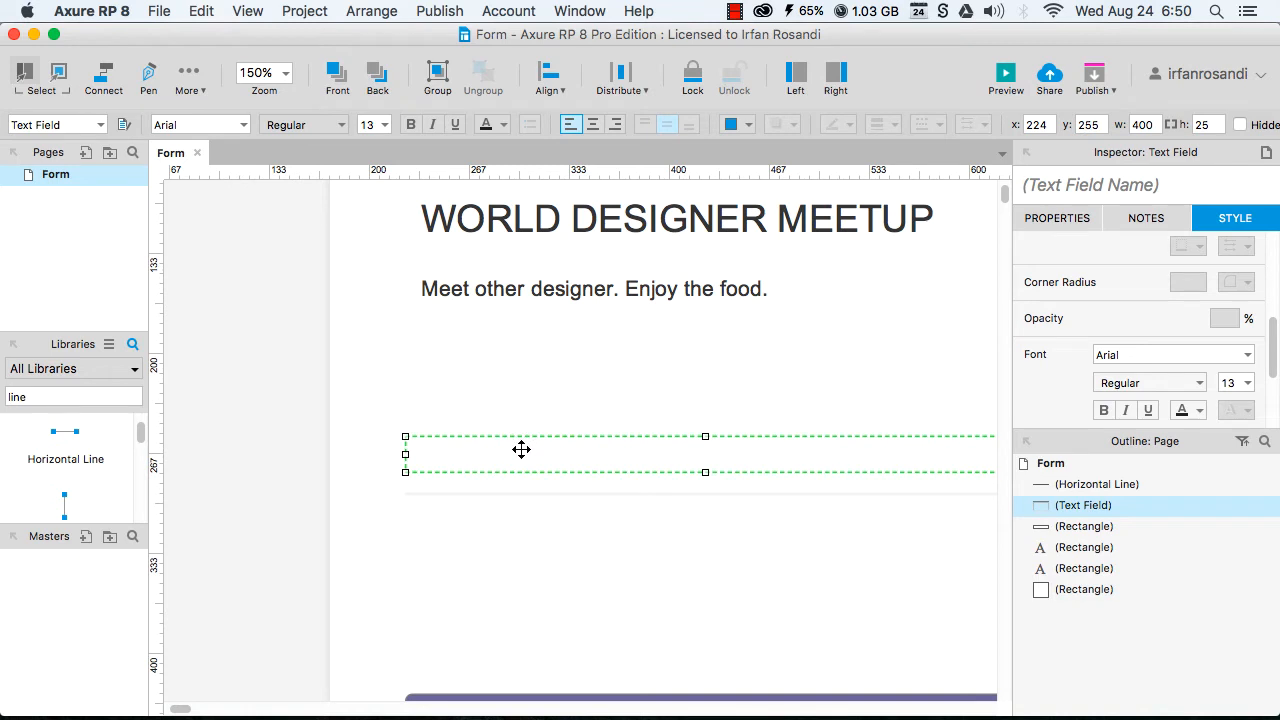
key(shift+Down)
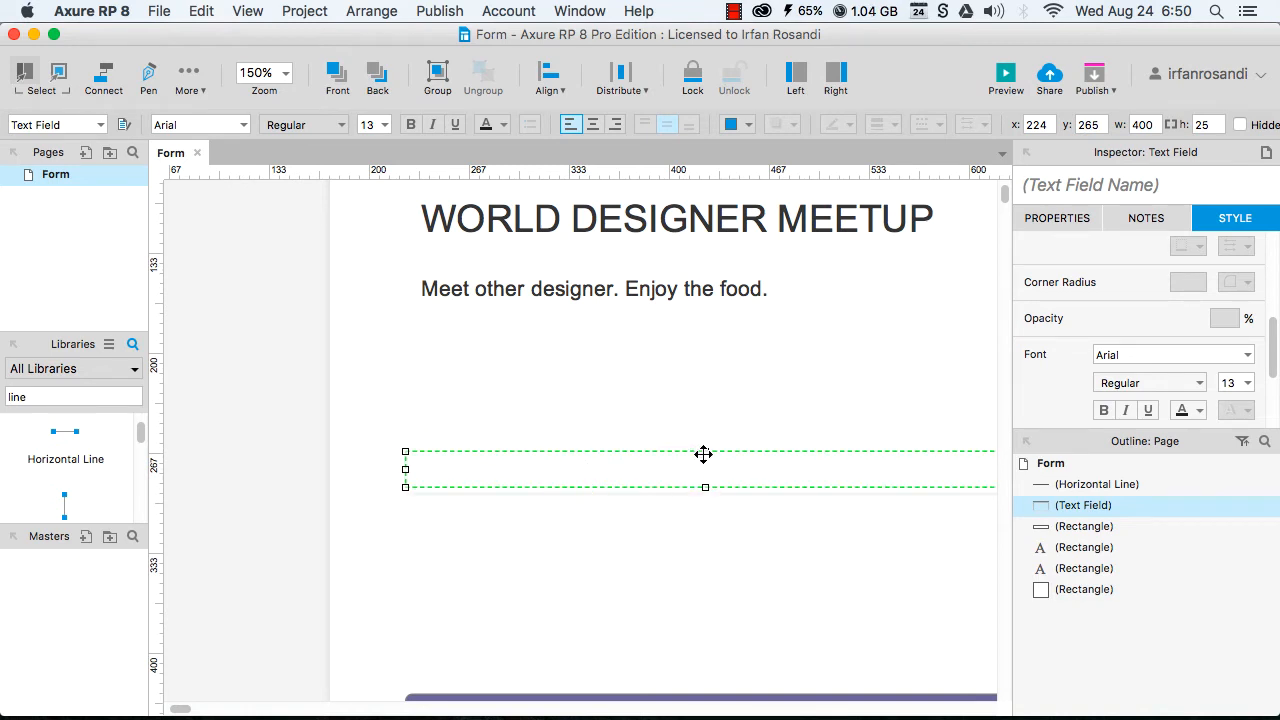
drag(705, 452, 705, 436)
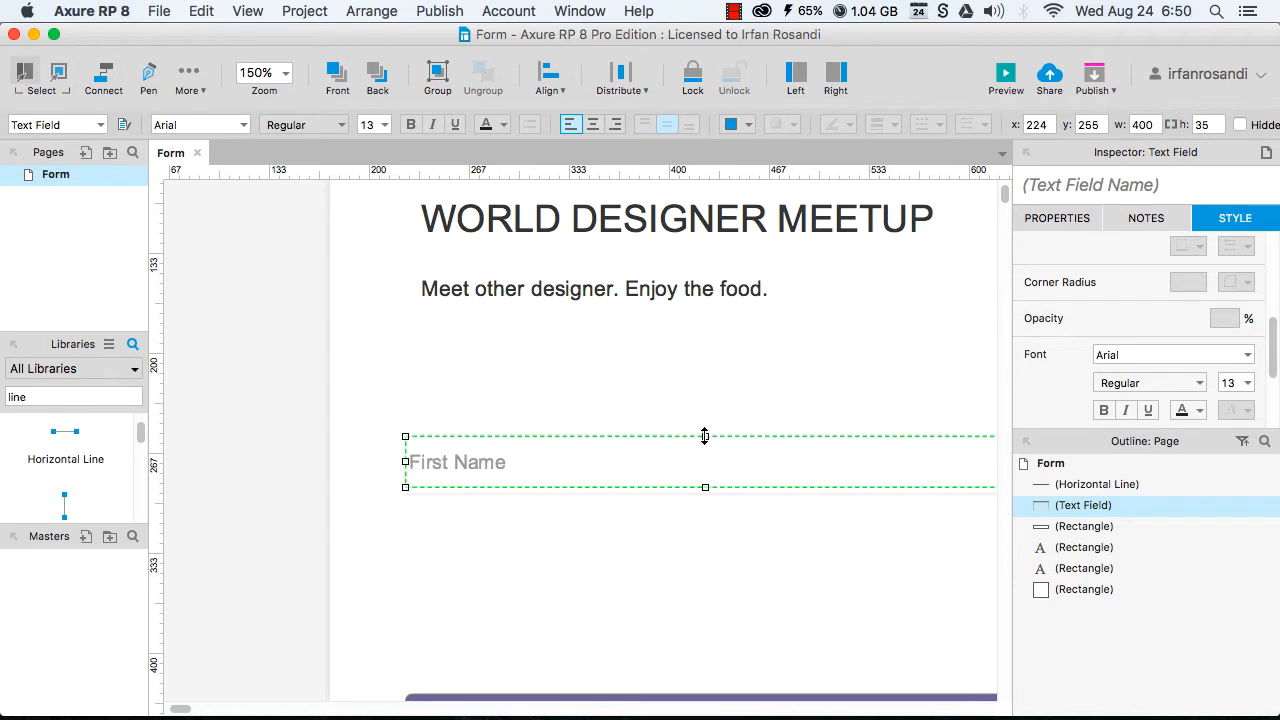
click(639, 515)
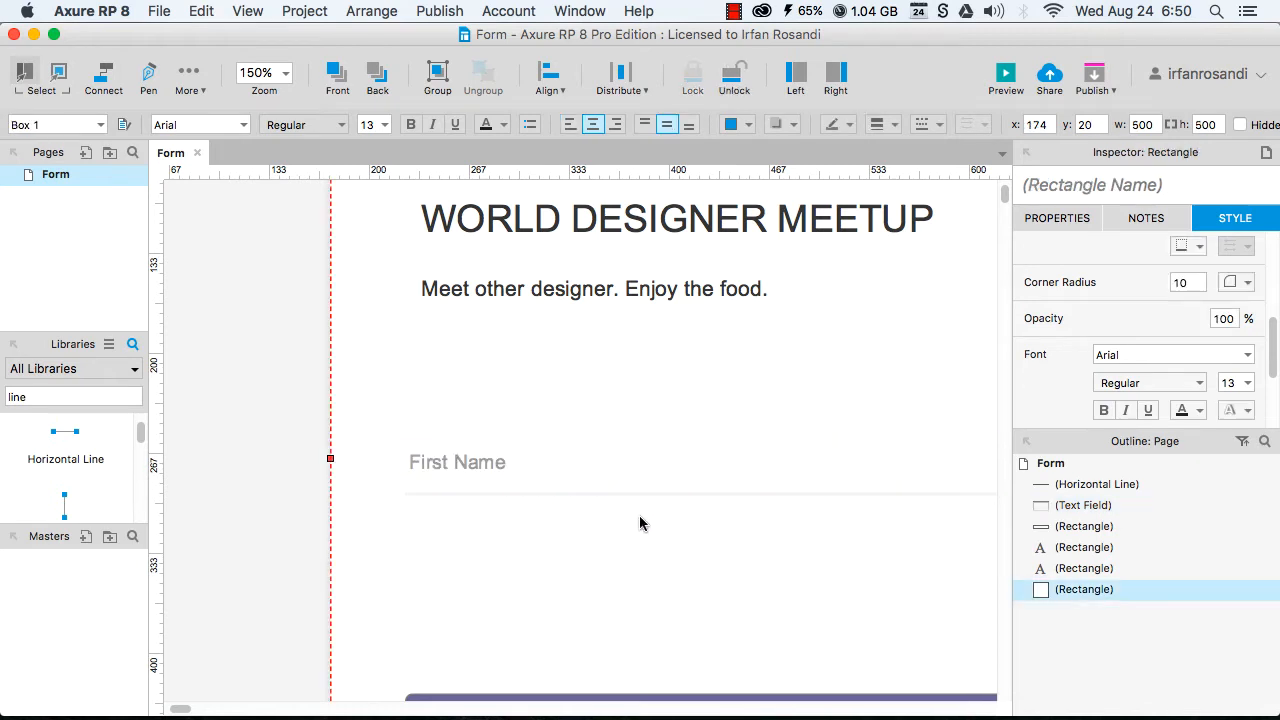
Nudge the First Name text field down to y 257, closer to the underline.
click(576, 467)
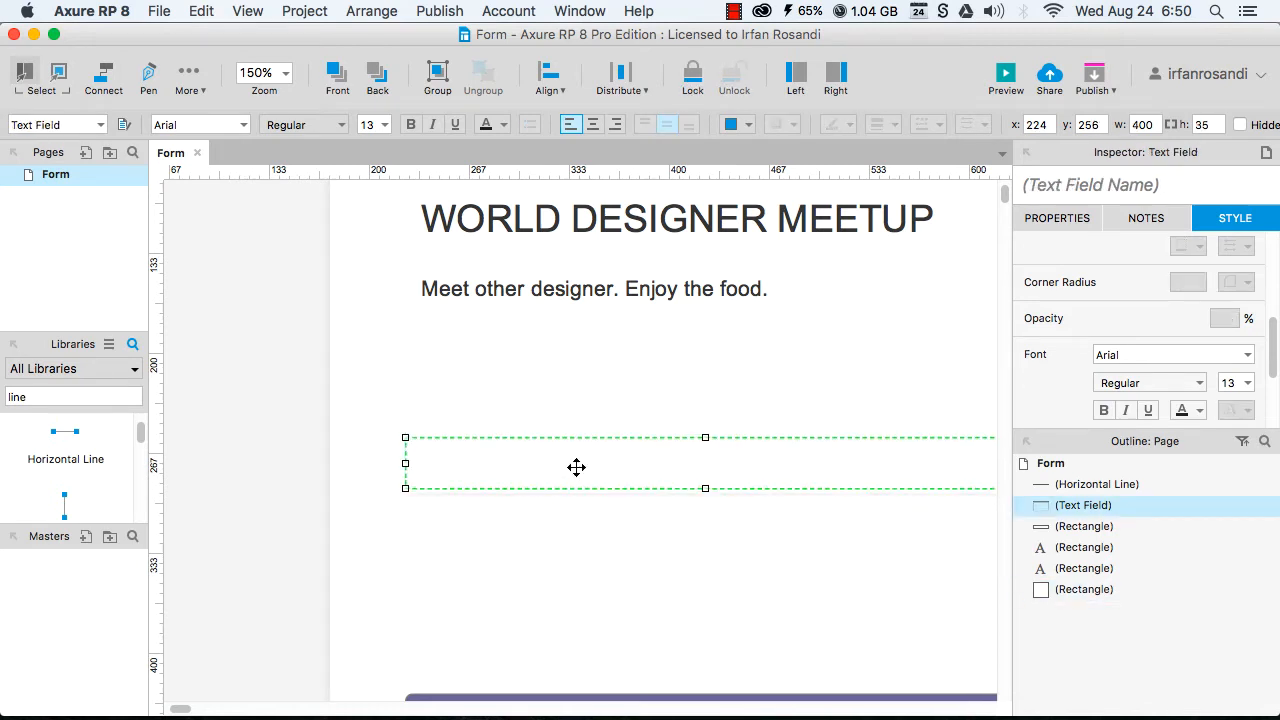
key(Down)
key(Down)
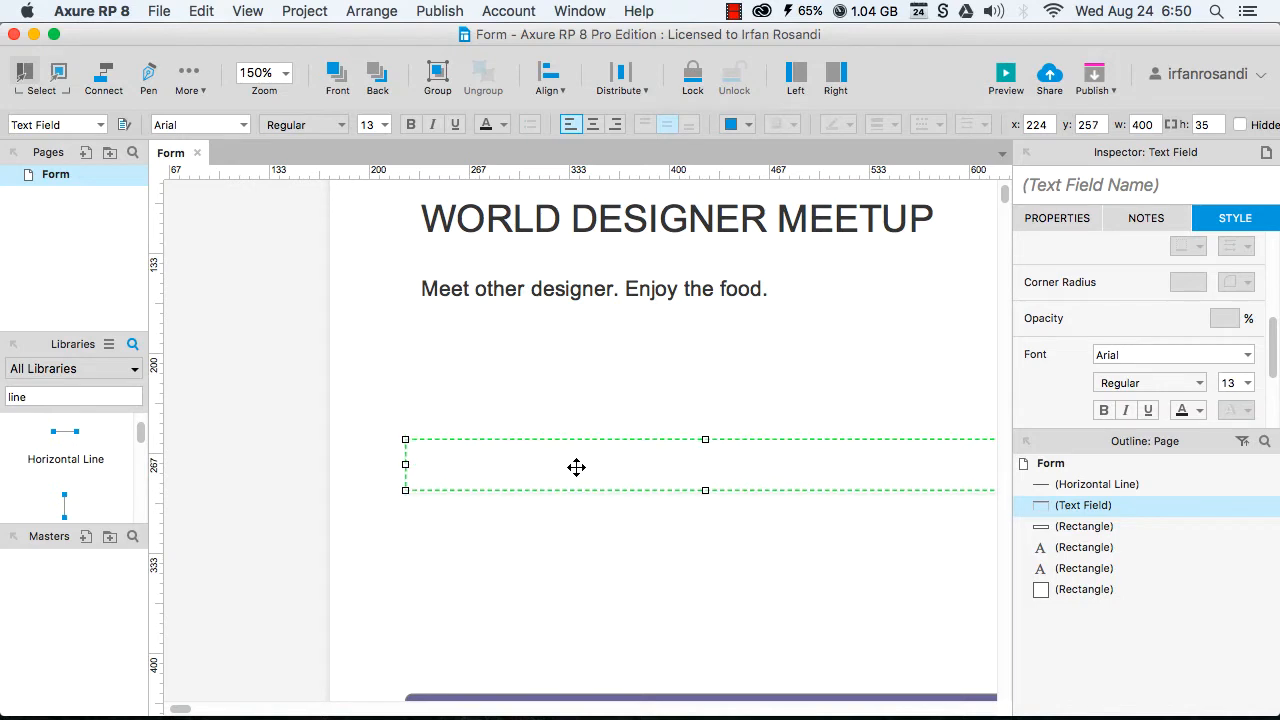
click(612, 538)
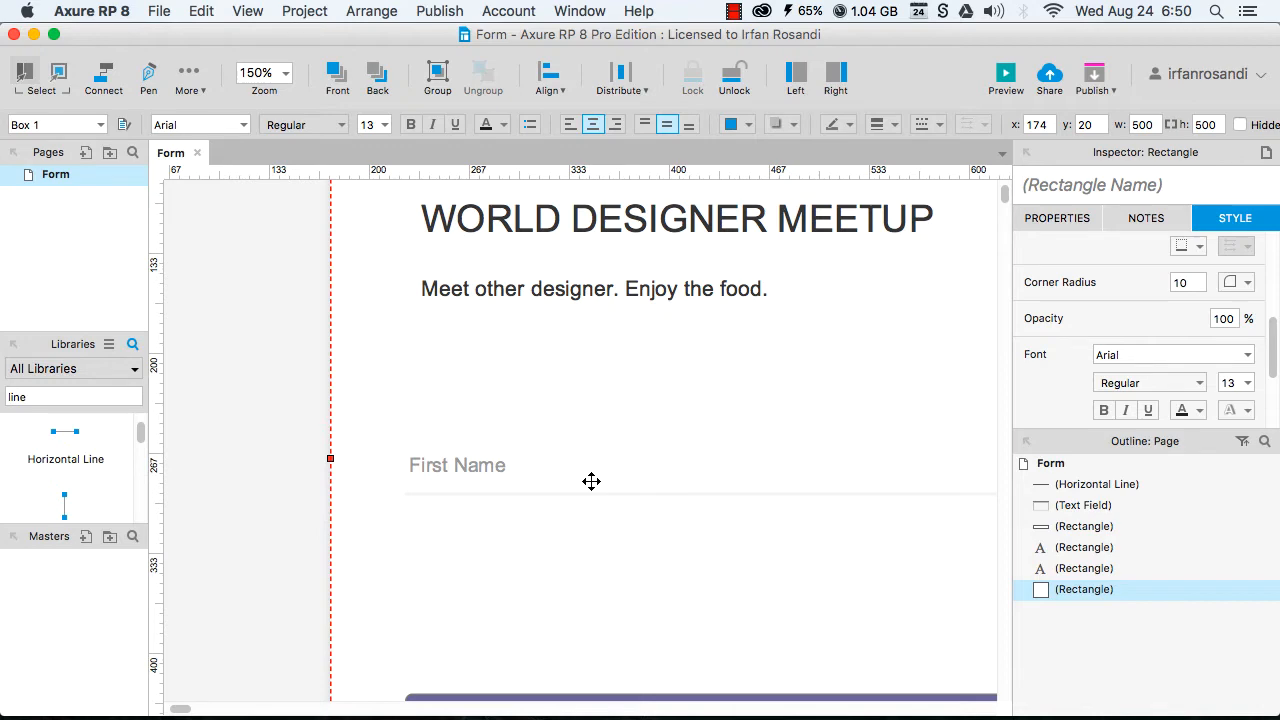
key(super+minus)
key(super+minus)
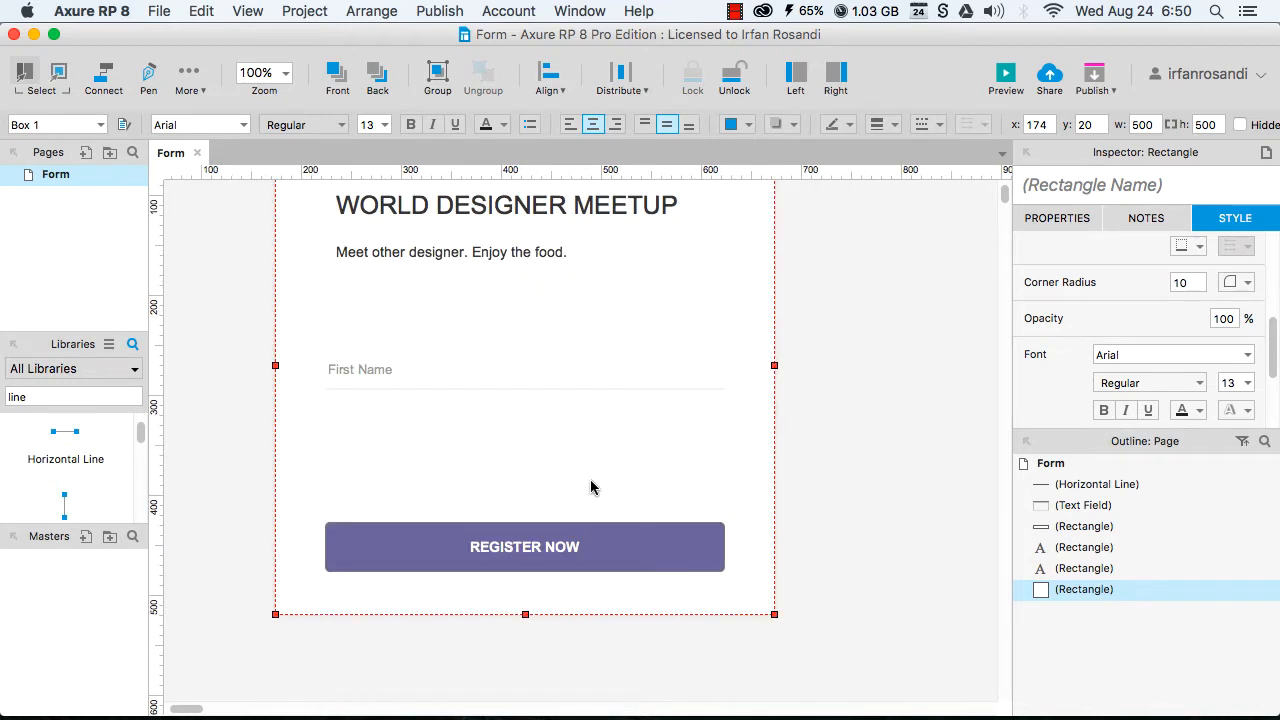
Switch to Firefox, reload the form preview, and test the First Name field by entering sample text and clearing it.
key(super+Tab)
key(super+Tab)
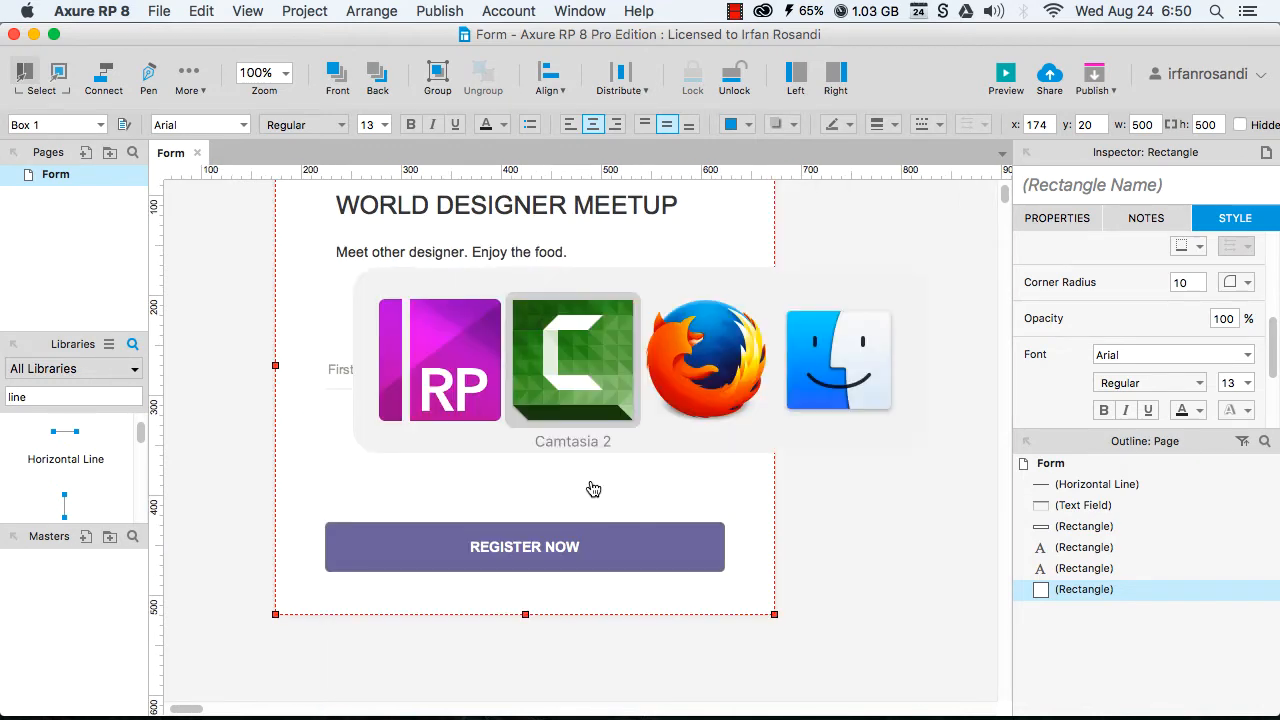
key(super+r)
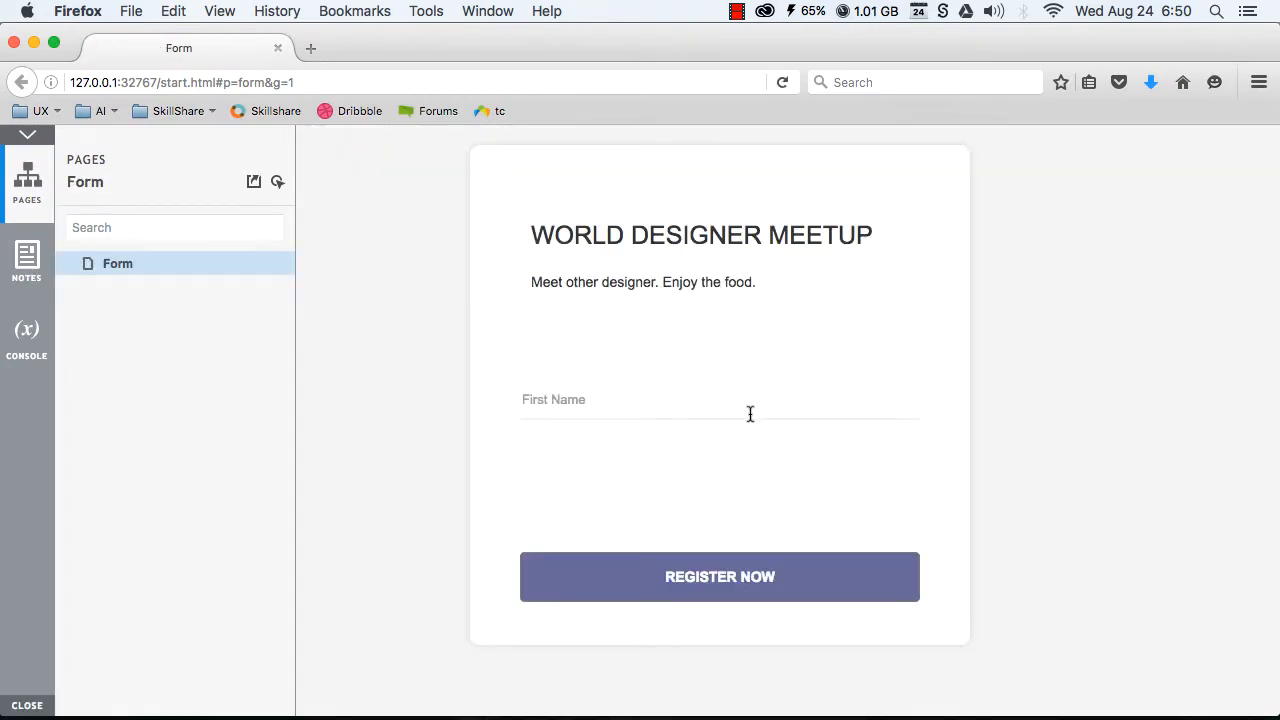
text(lskdjflskdjf)
key(super+a)
key(BackSpace)
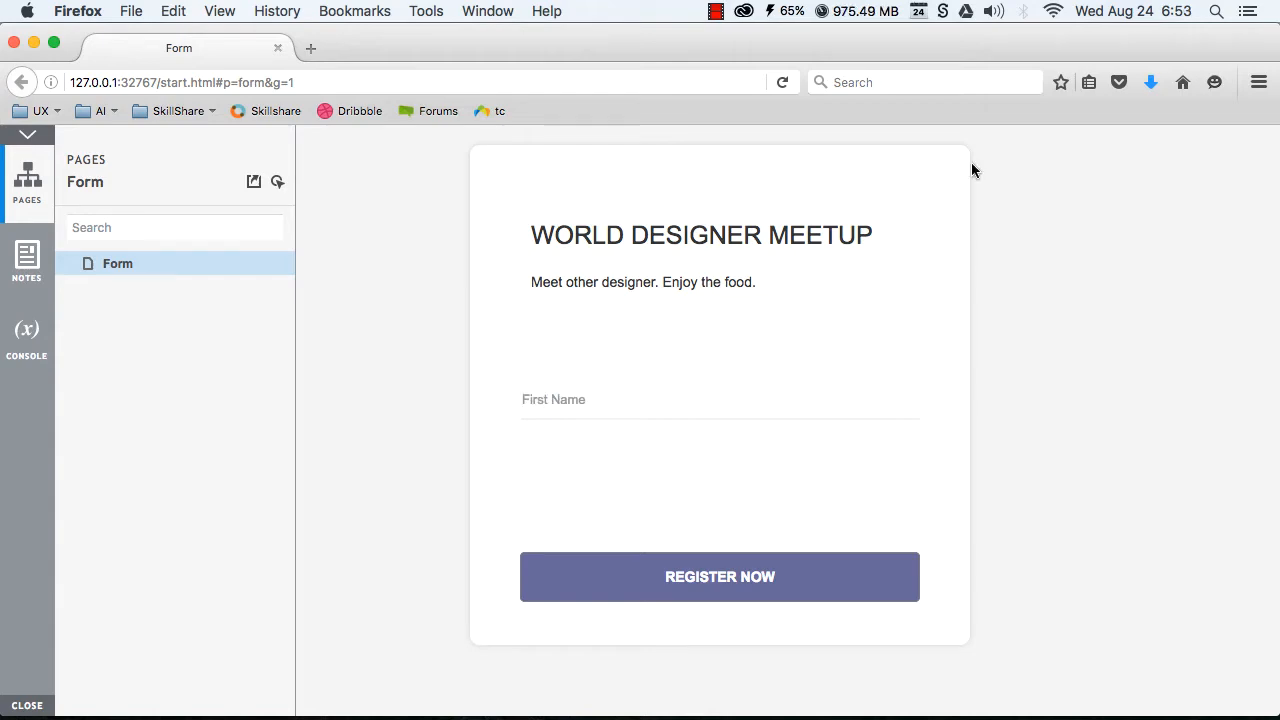
Switch back to the Form page in Axure RP and clear the selection of the card rectangle.
key(super+Tab)
key(super+Tab)
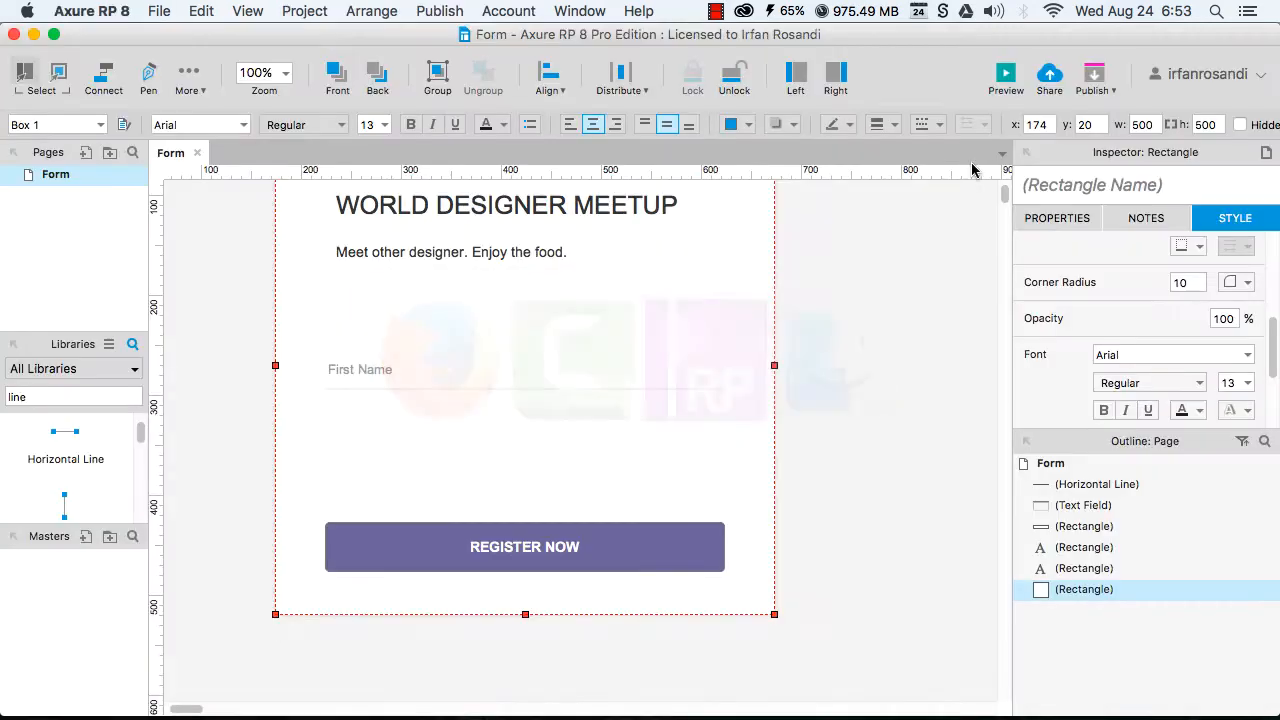
scroll(487, 375, up, 2)
scroll(487, 375, left, 2)
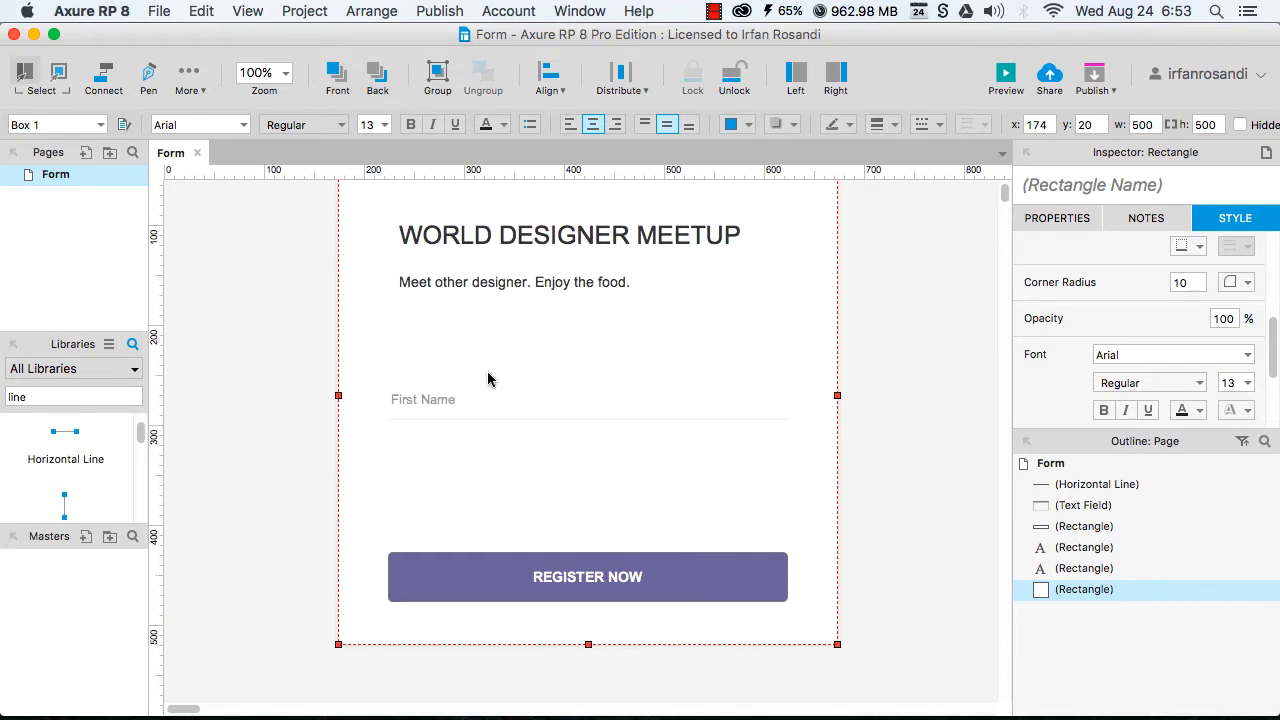
scroll(487, 378, up, 1)
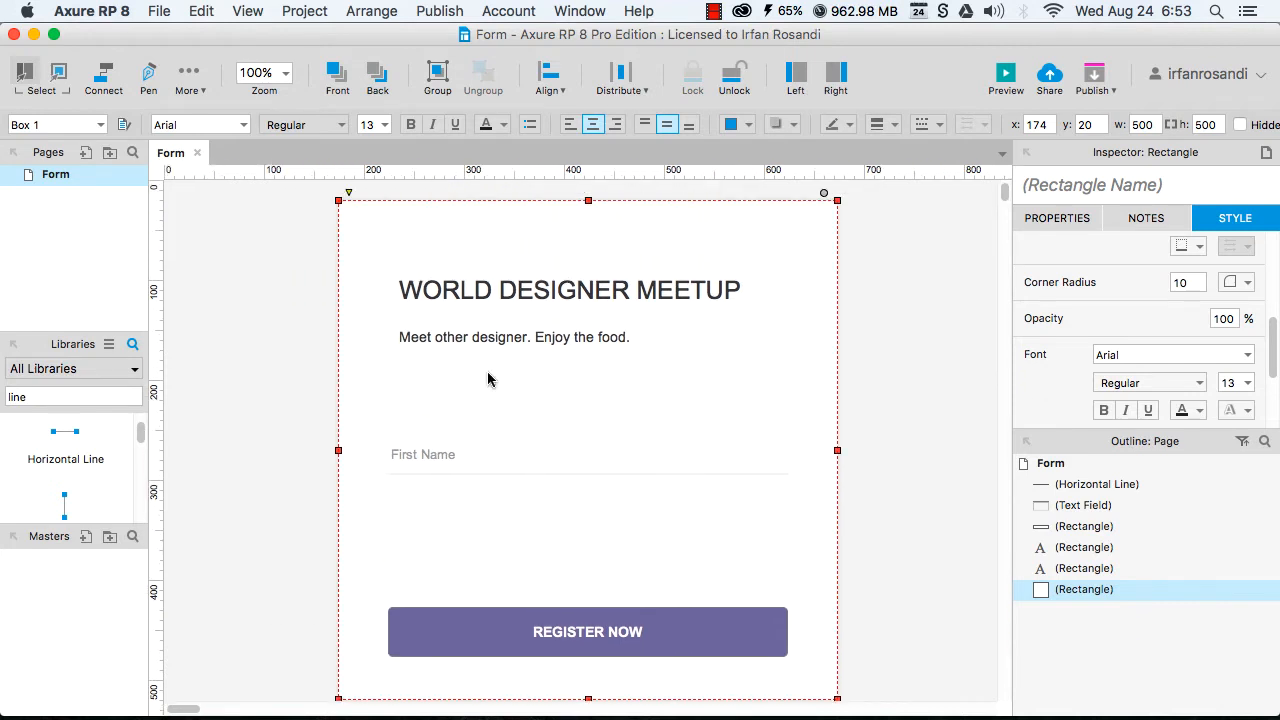
click(285, 448)
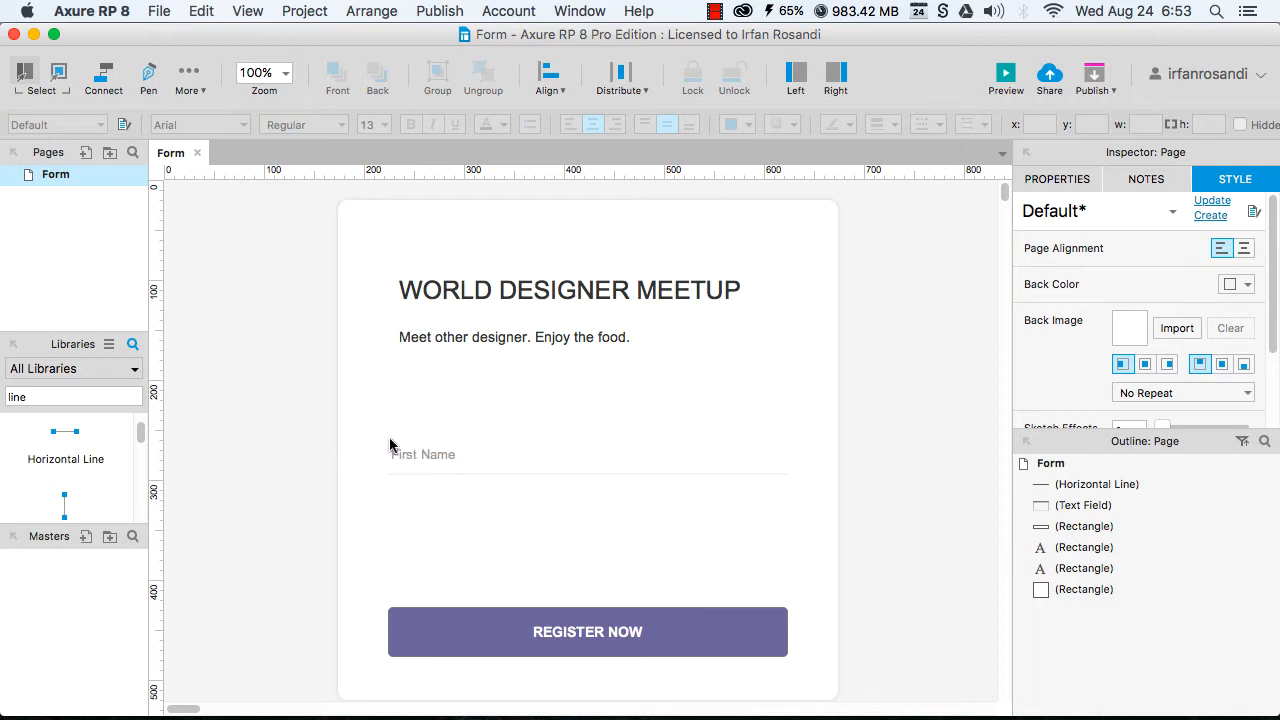
Find the Label widget in the library, place it above the First Name field at about x 248, y 214, and set its font size to 12.
drag(65, 397, 3, 393)
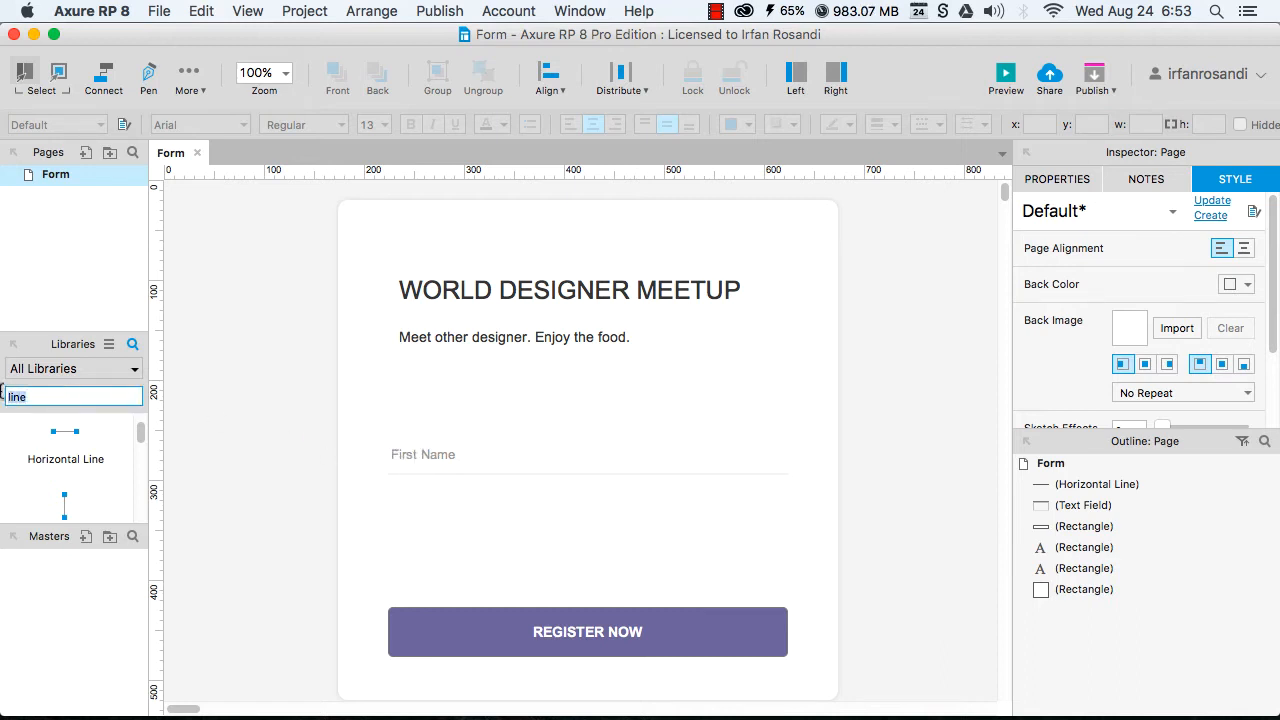
text(label)
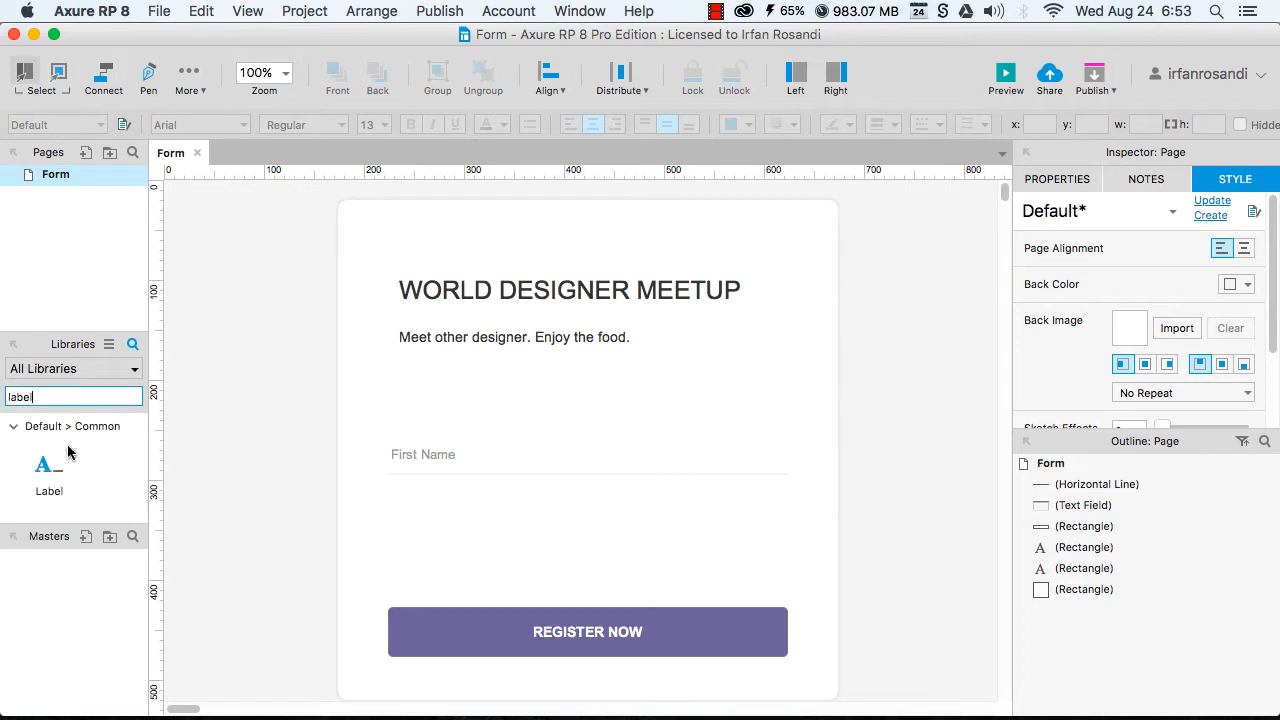
drag(47, 468, 410, 392)
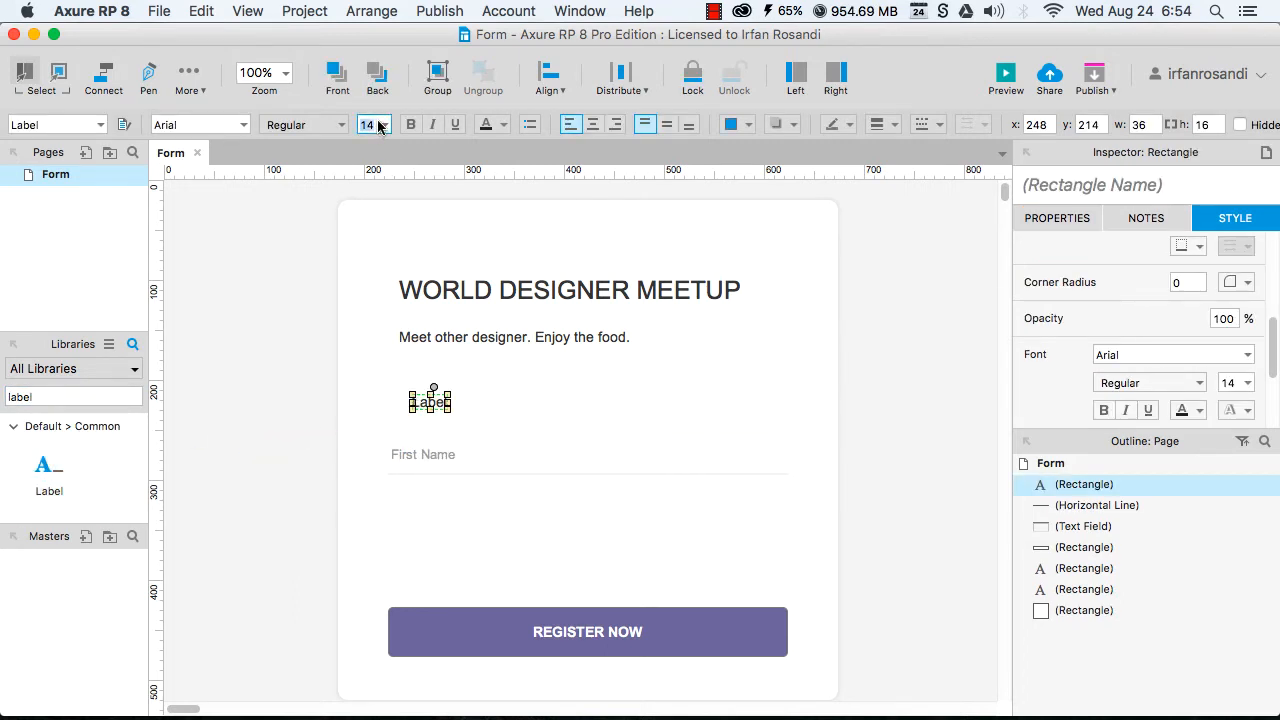
text(12)
key(Return)
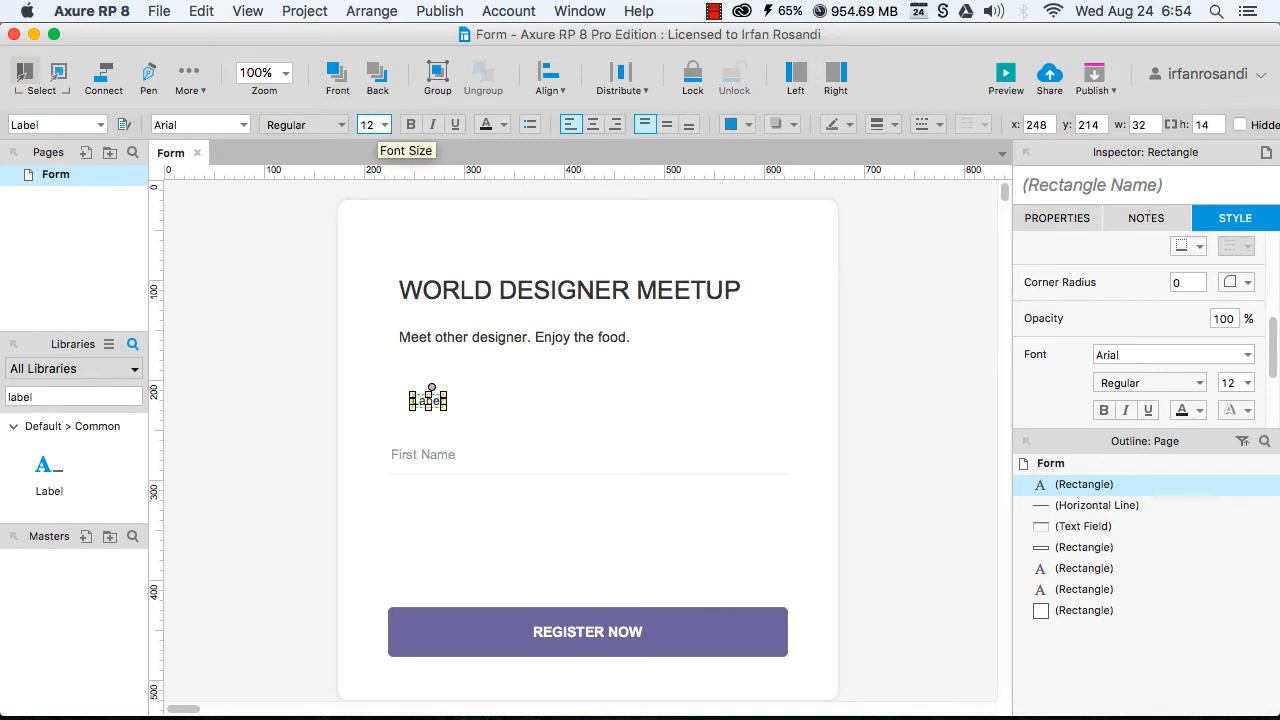
Try a light gray text color on the new label.
click(503, 125)
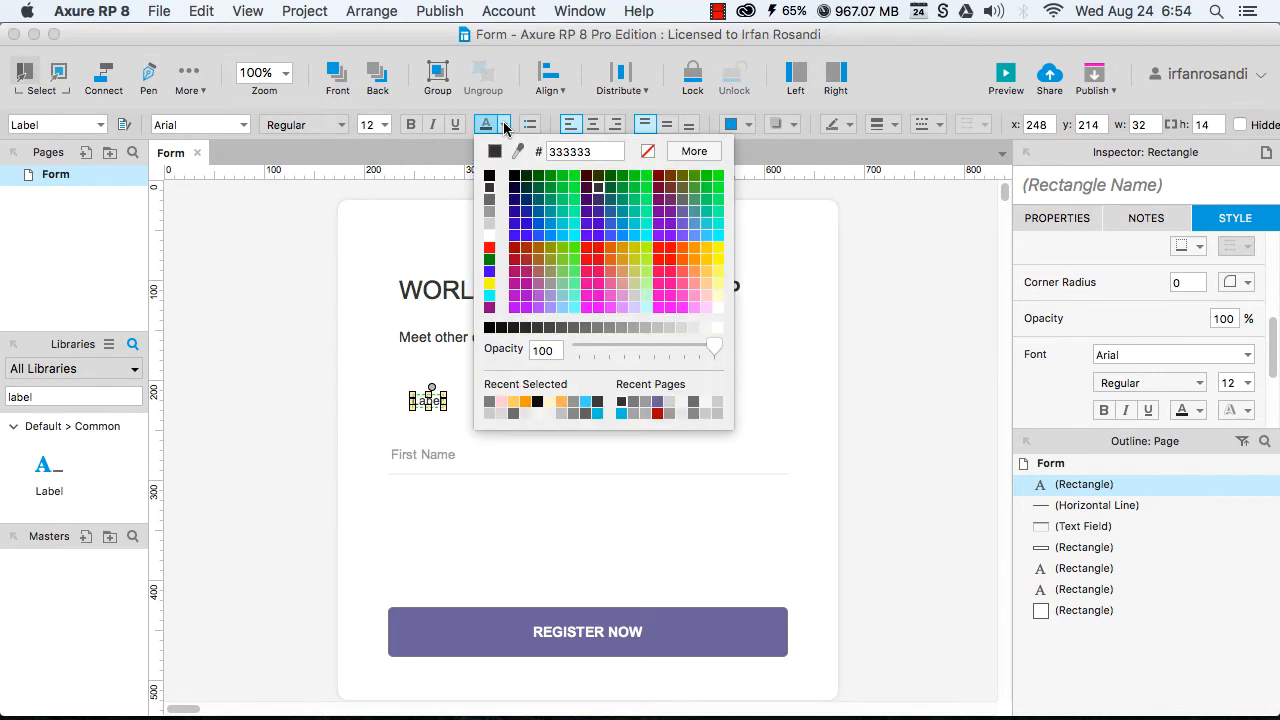
click(654, 327)
click(325, 419)
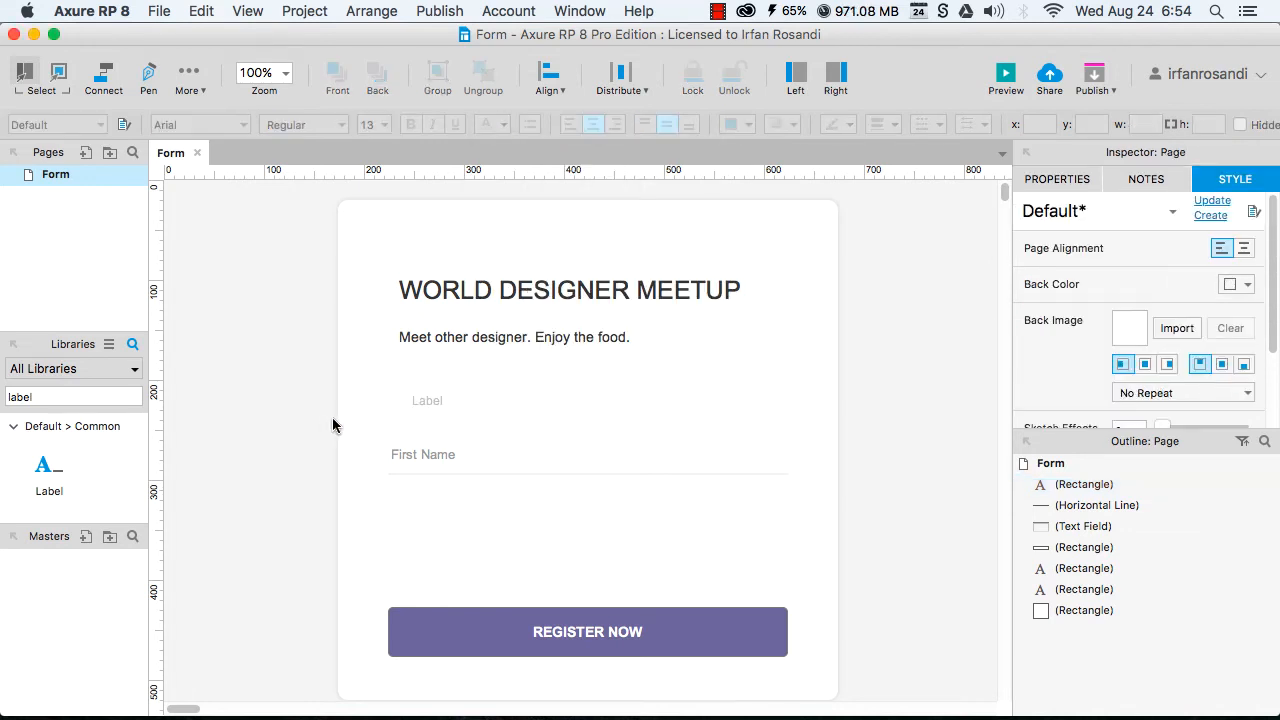
Change the label's text color to a medium gray similar to the First Name placeholder.
click(430, 400)
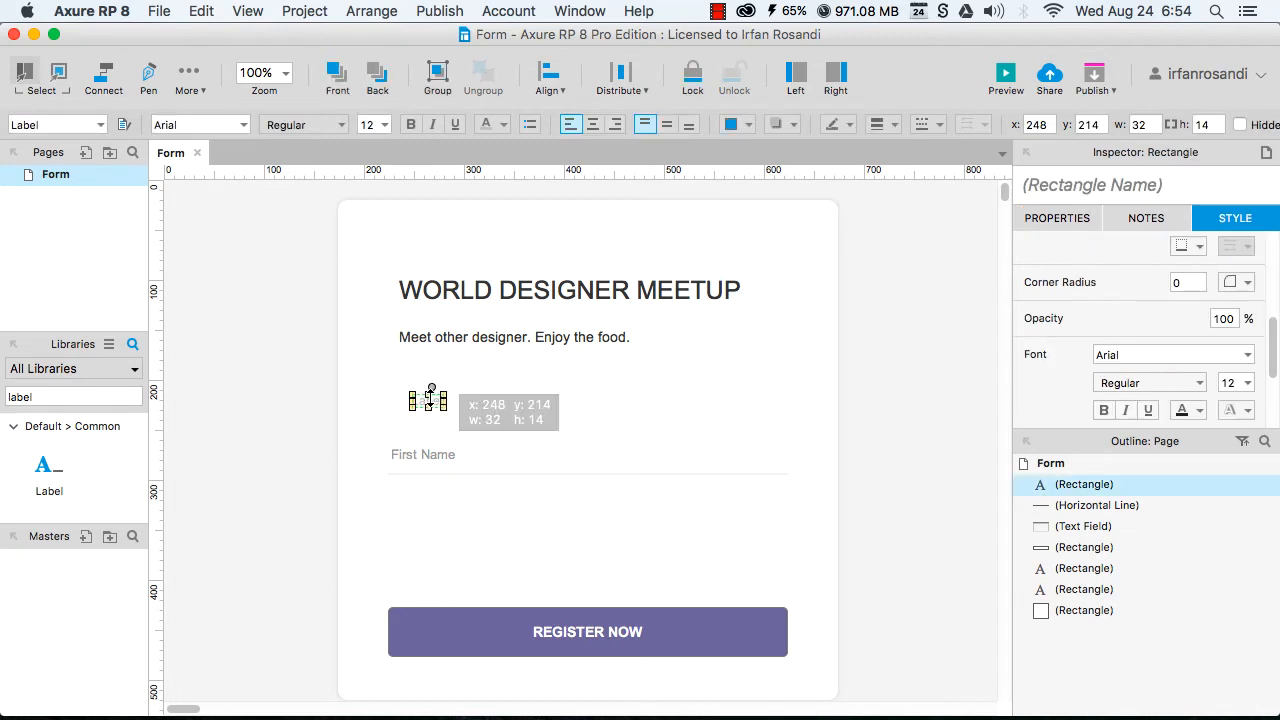
click(503, 125)
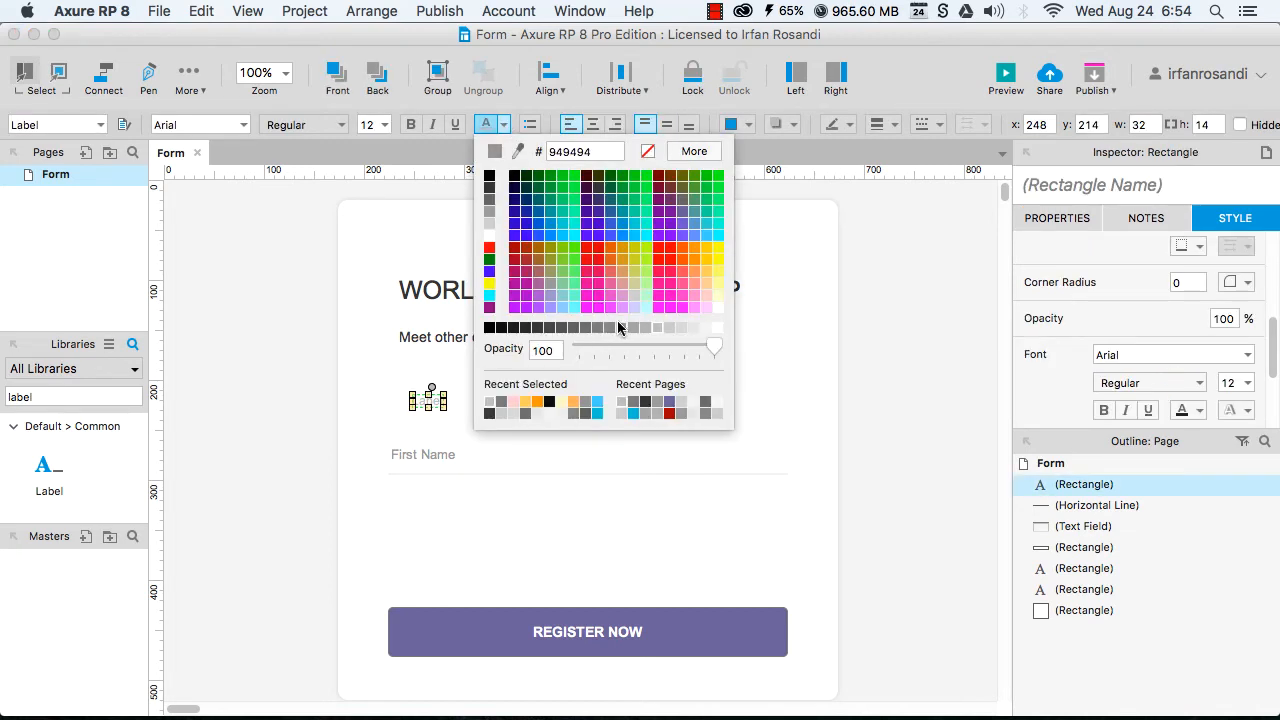
click(605, 325)
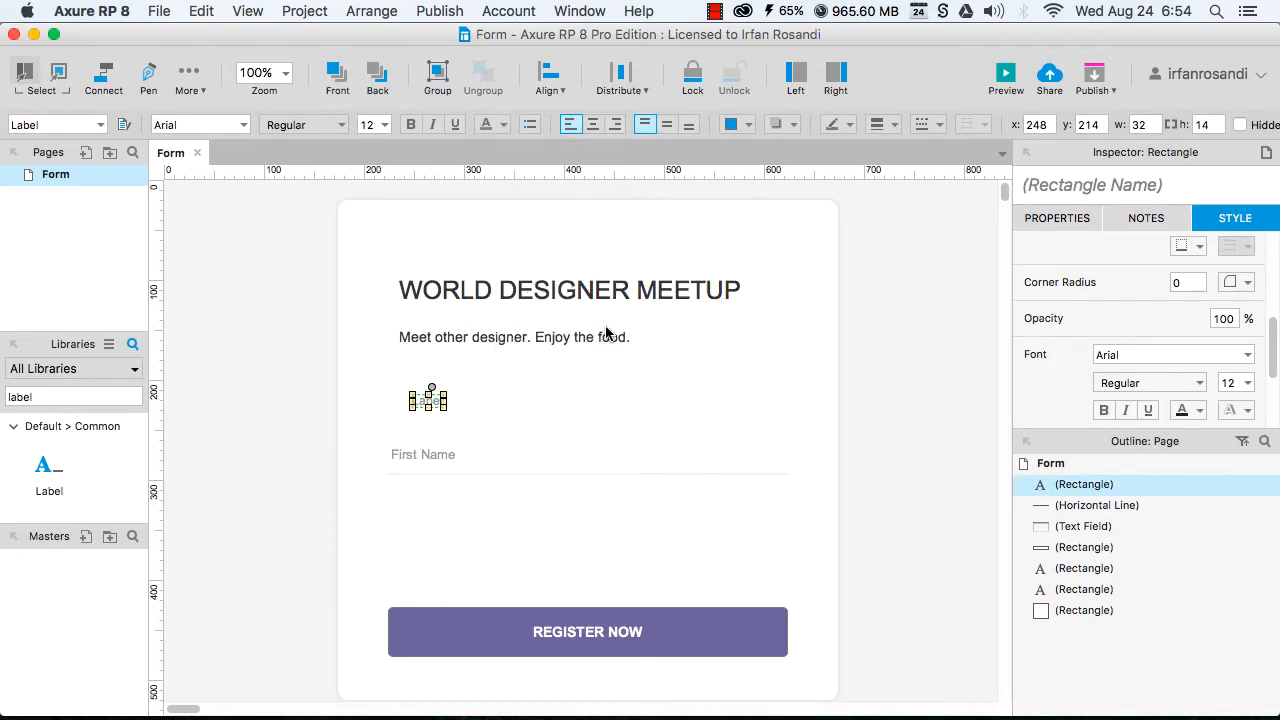
click(317, 428)
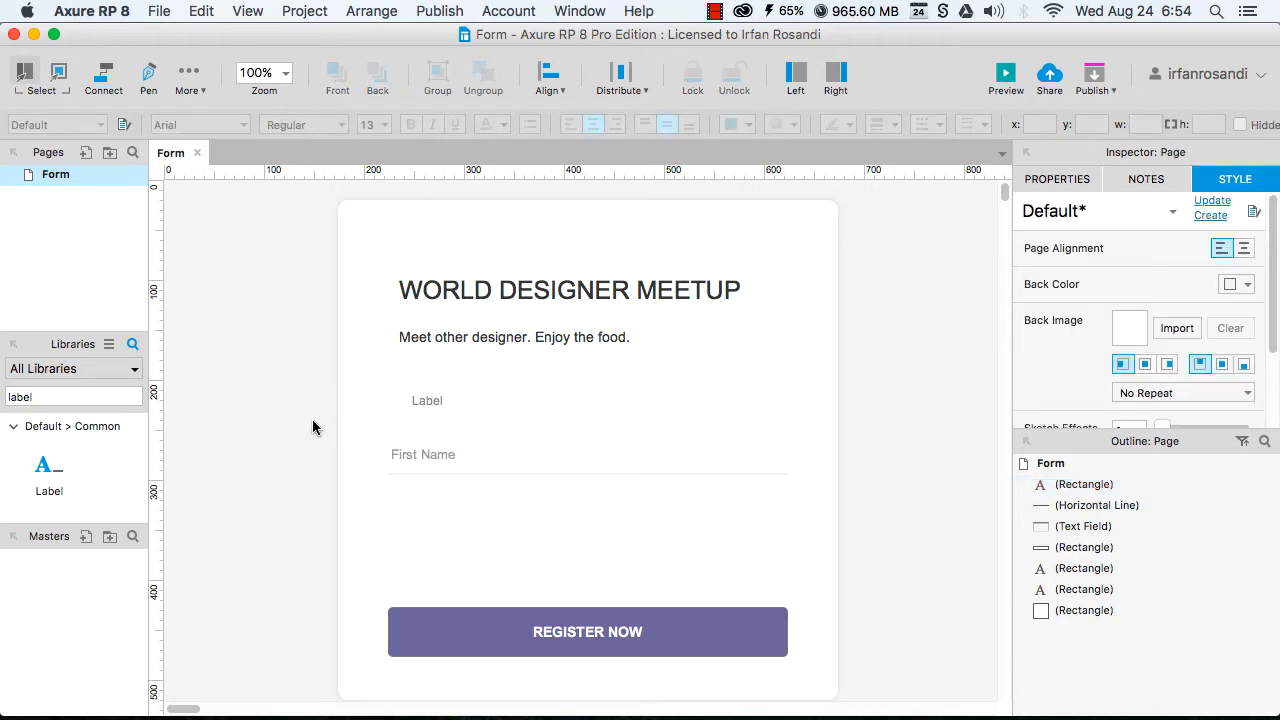
Replace the new label's text with "First Name".
click(427, 399)
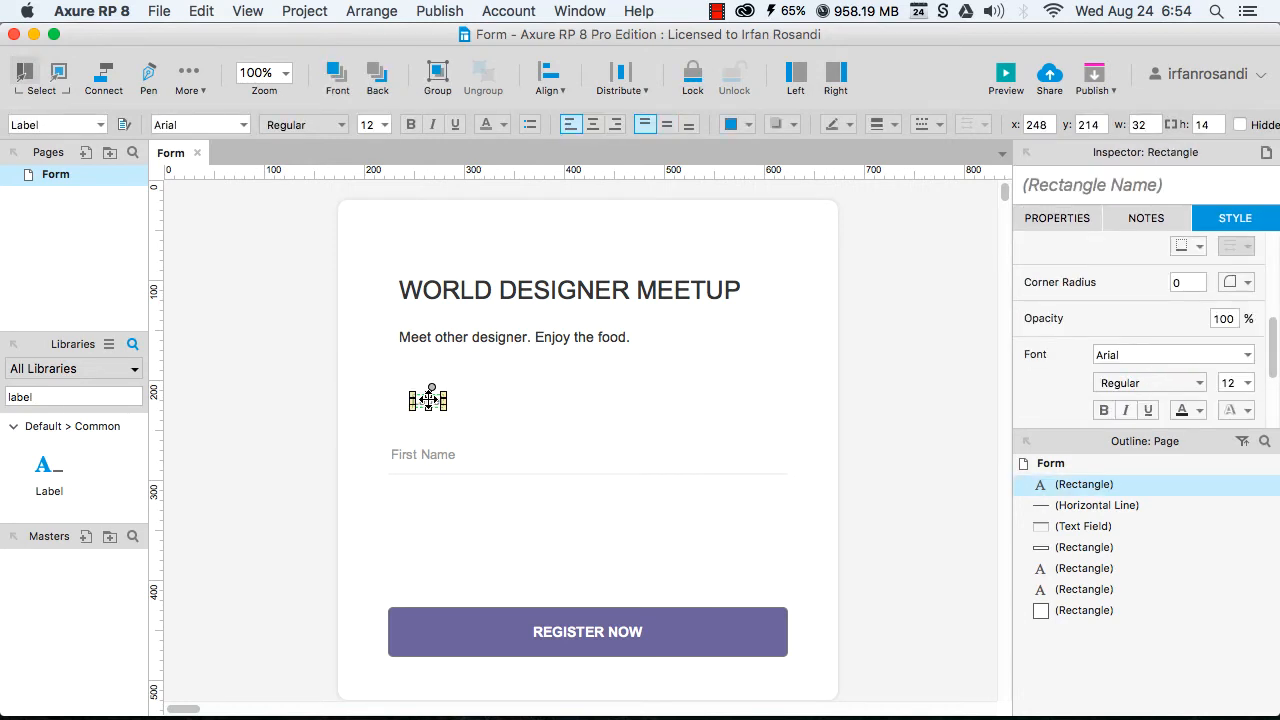
double_click(428, 400)
text(First Name)
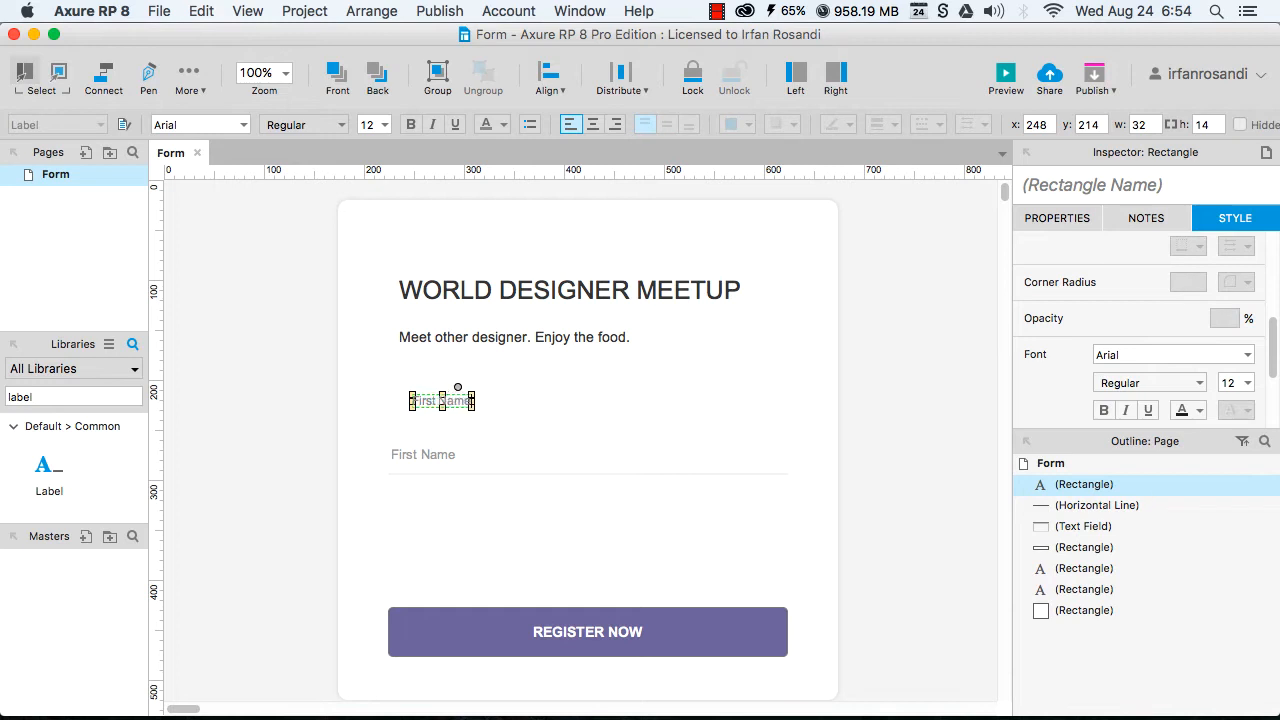
Move the small gray label directly above the First Name field, aligned with its left edge at about x 224, y 249.
click(275, 418)
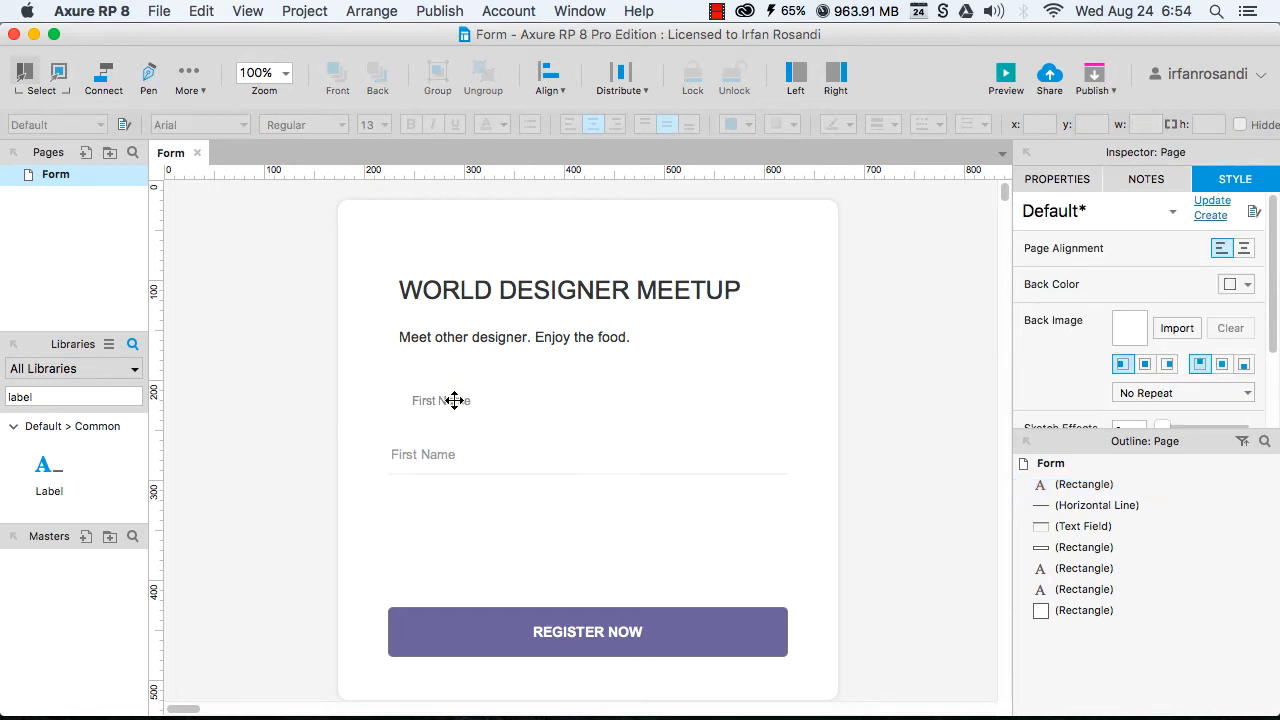
click(450, 400)
drag(437, 400, 408, 434)
click(273, 435)
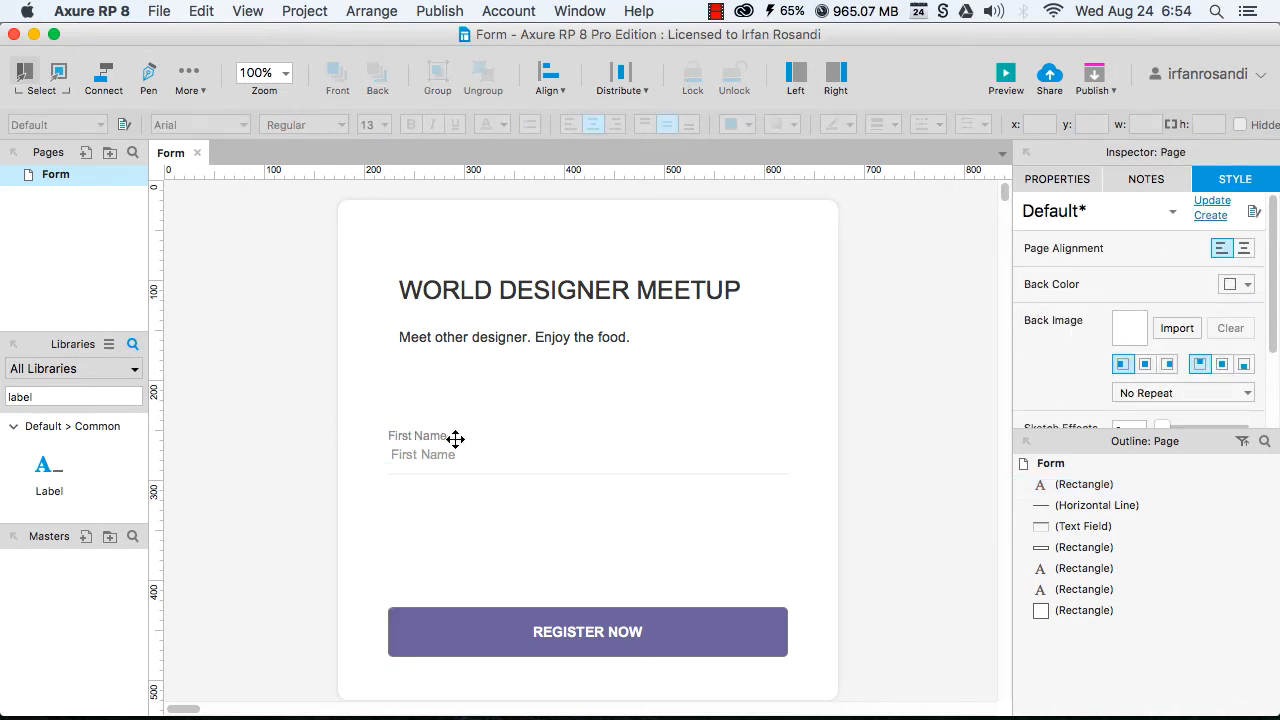
Name the small label above the First Name field "label floating first name".
click(403, 434)
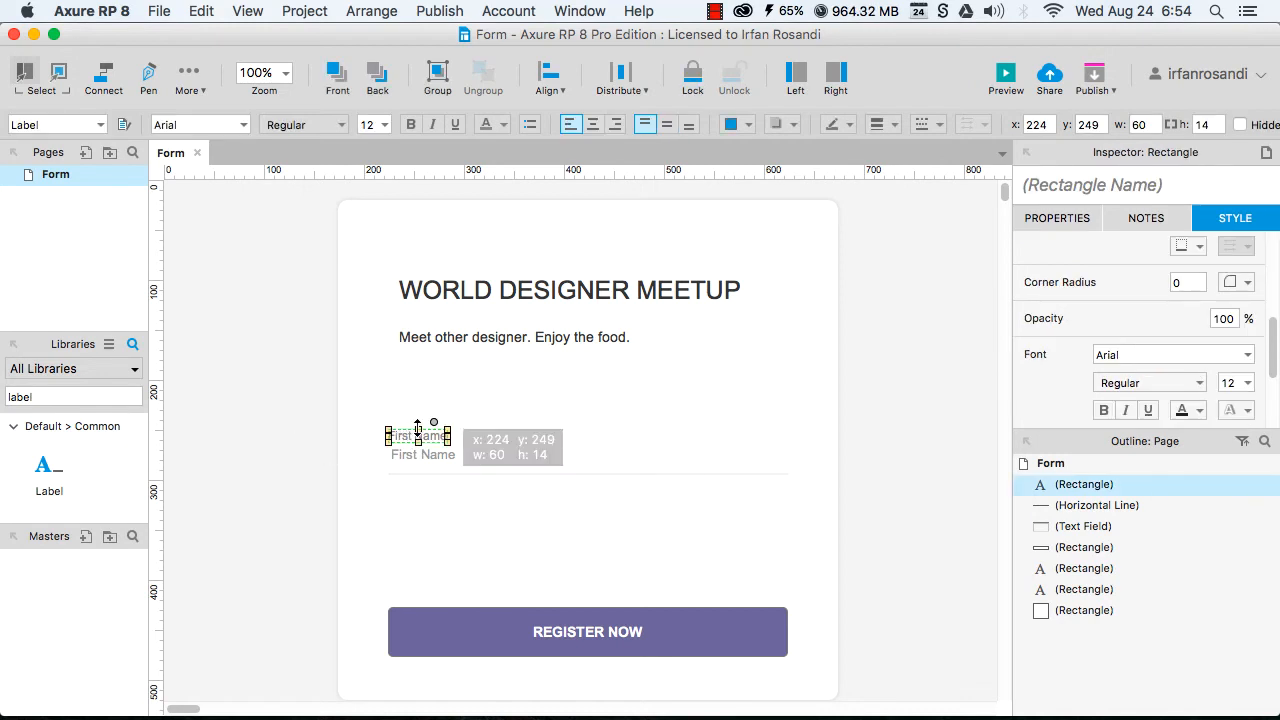
click(1090, 188)
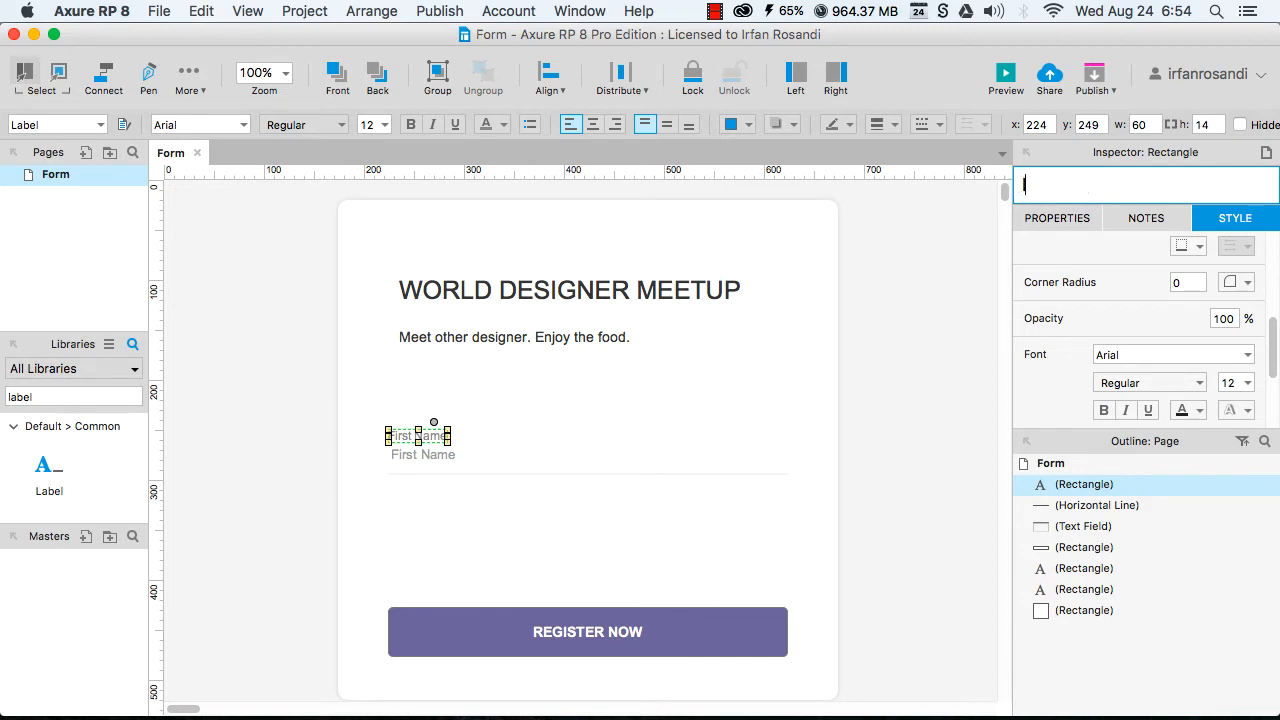
text(label floating first a)
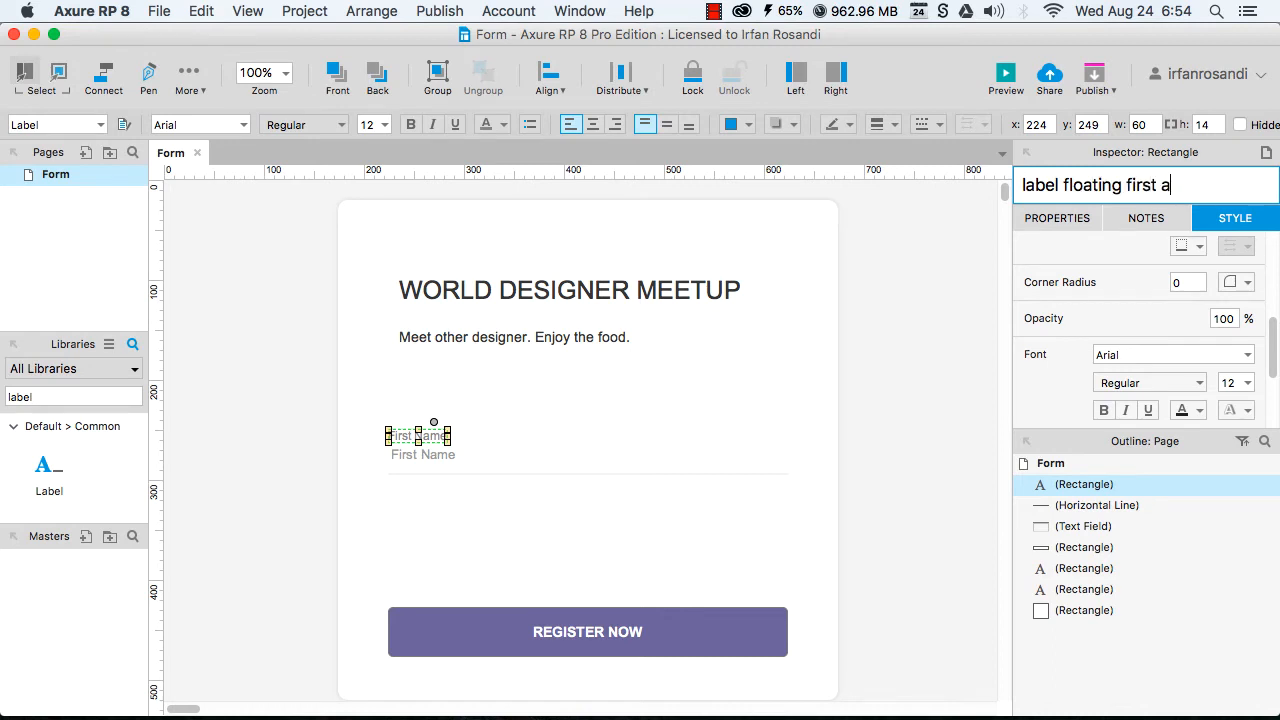
key(BackSpace)
text(name)
Name the First Name text field "txt first name".
click(451, 457)
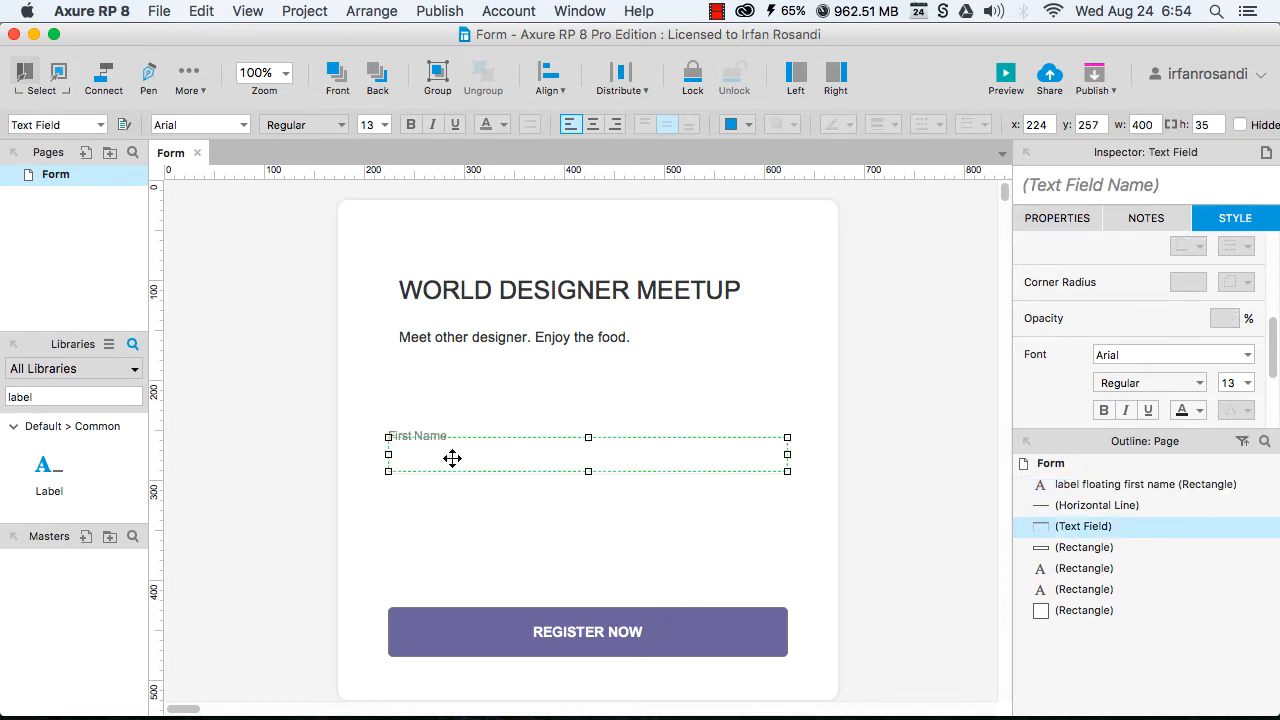
click(1100, 185)
text(t)
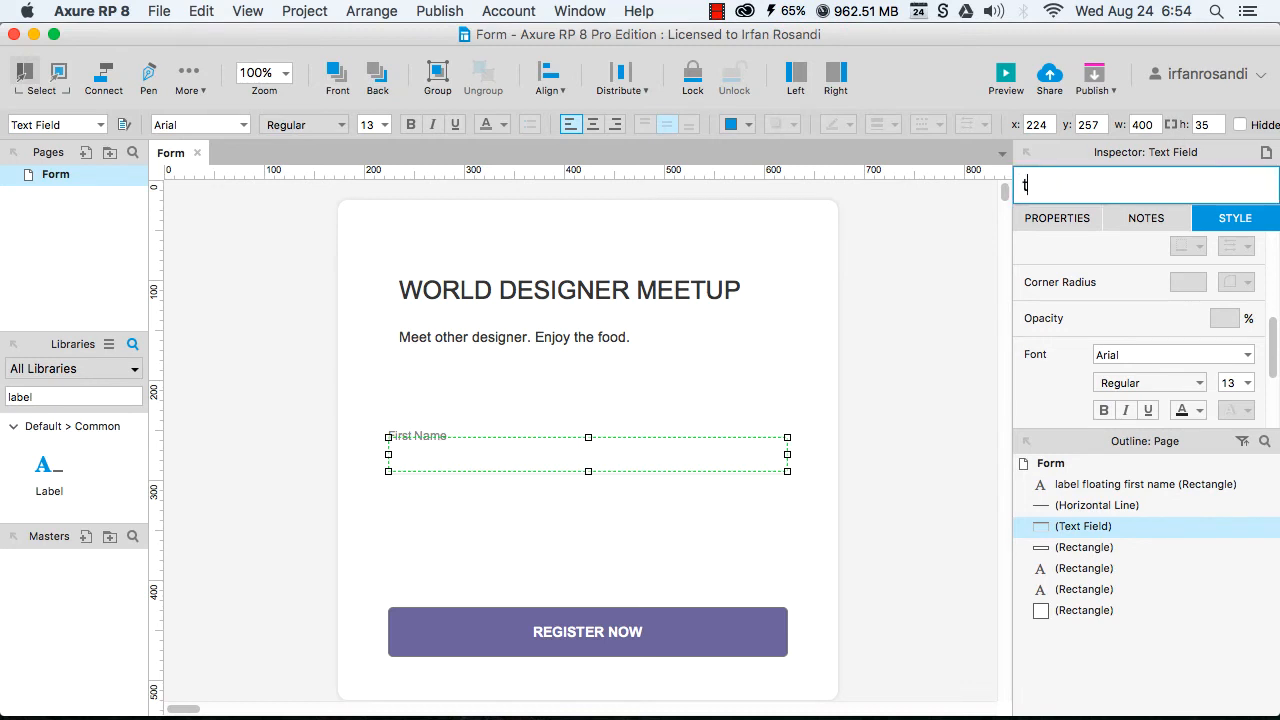
text(xt first name)
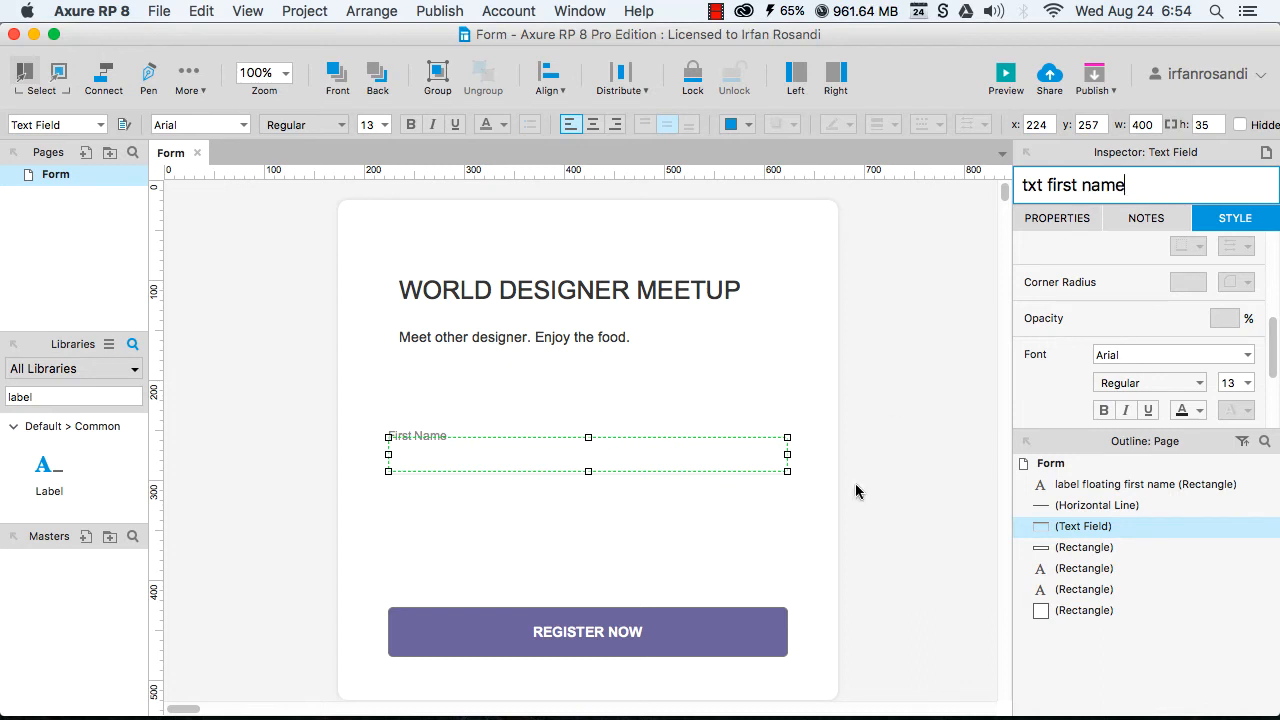
click(855, 490)
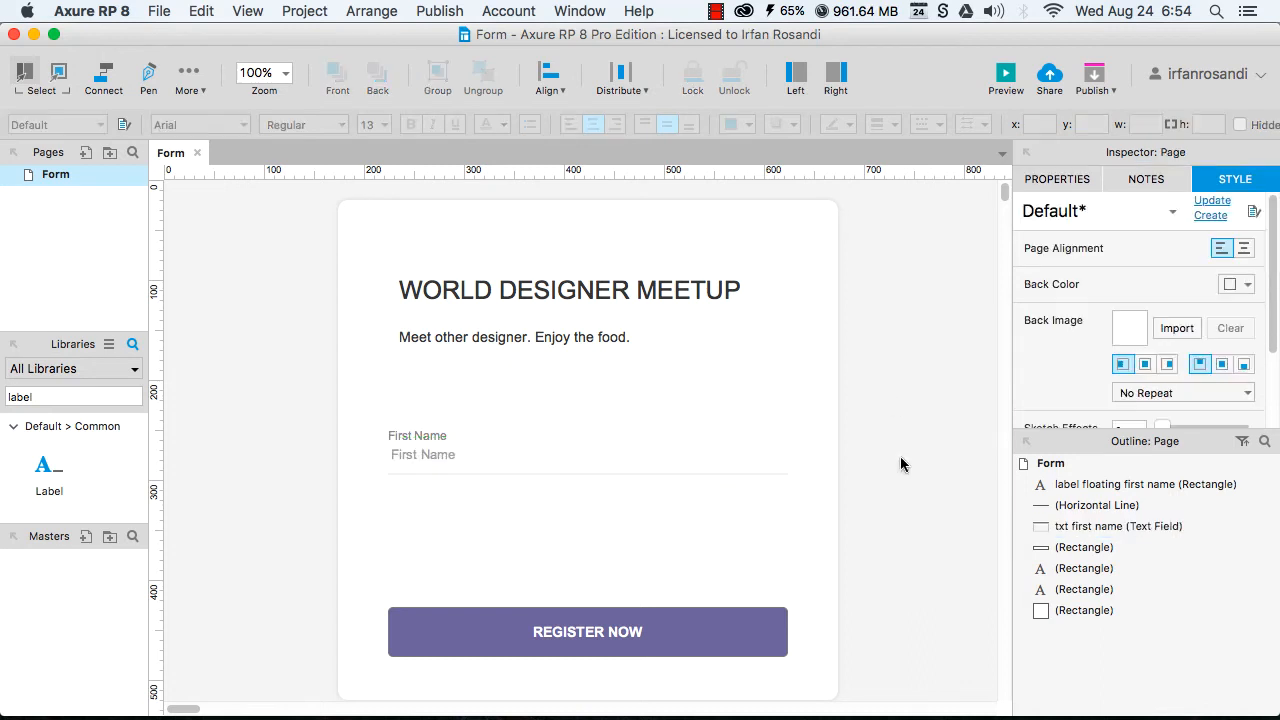
Name the horizontal line under the First Name field "line first name".
click(552, 474)
click(1136, 182)
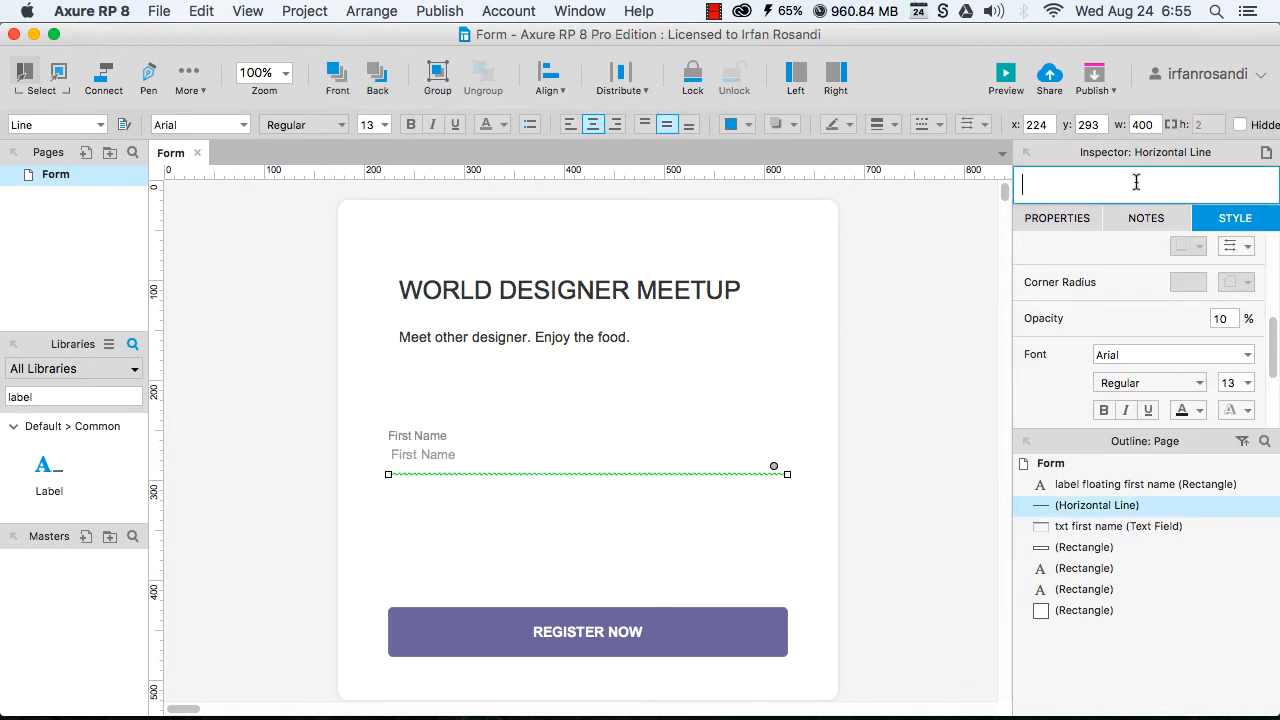
text(line first name)
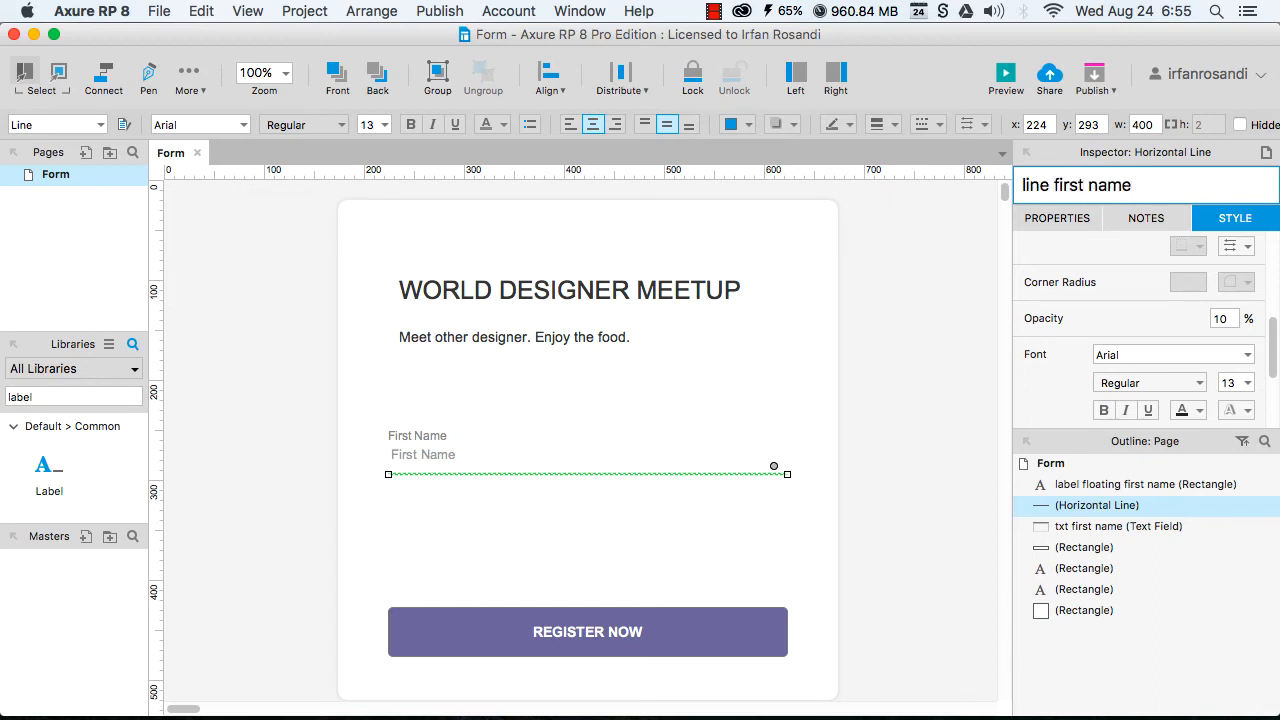
click(830, 587)
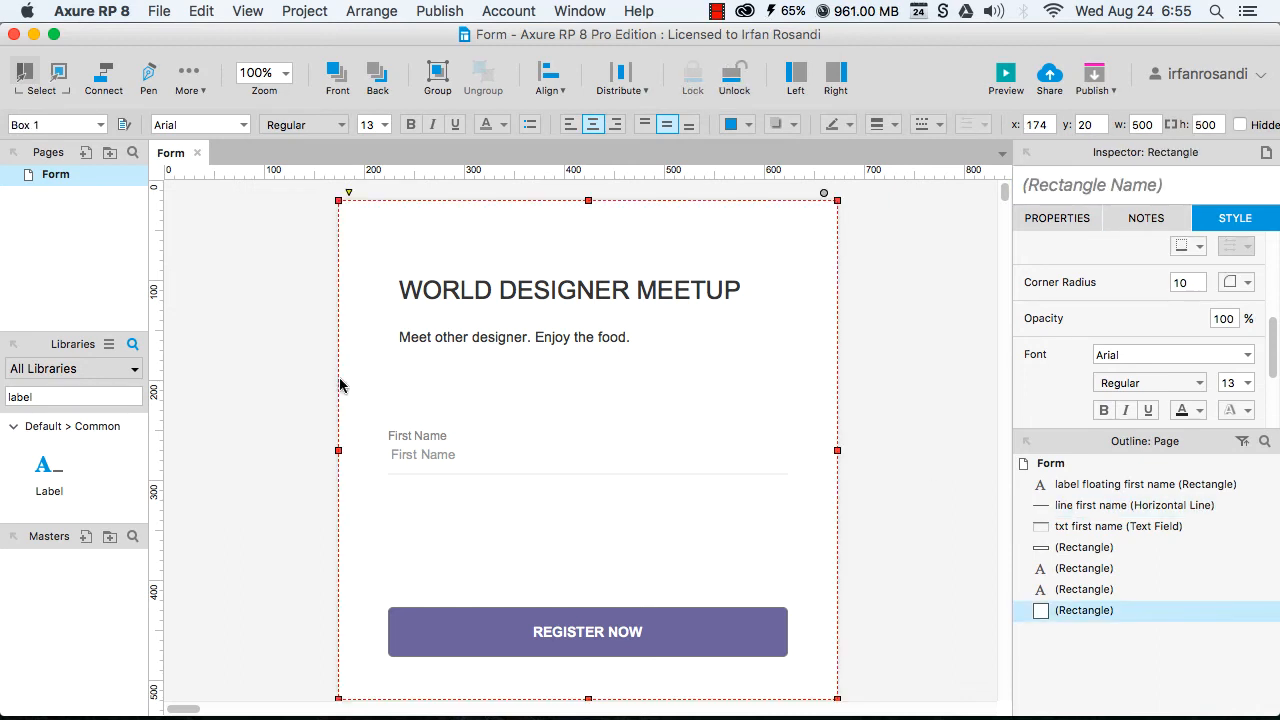
click(419, 434)
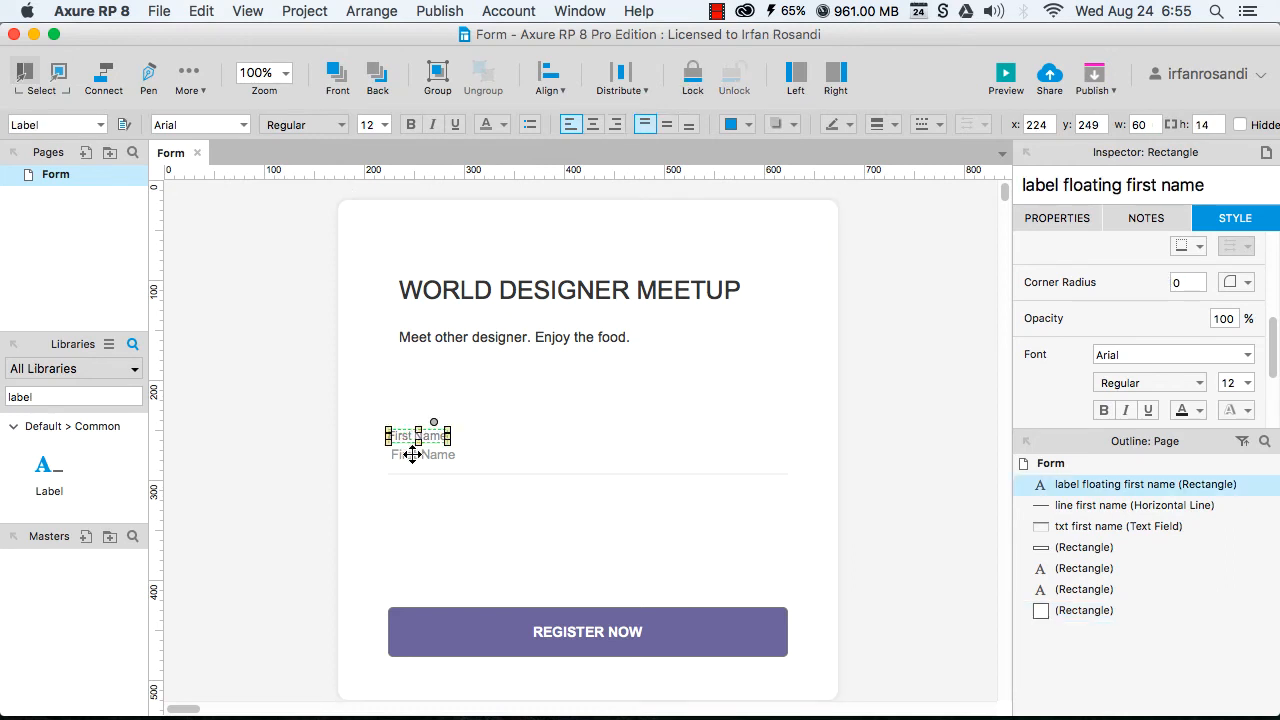
click(415, 451)
click(423, 437)
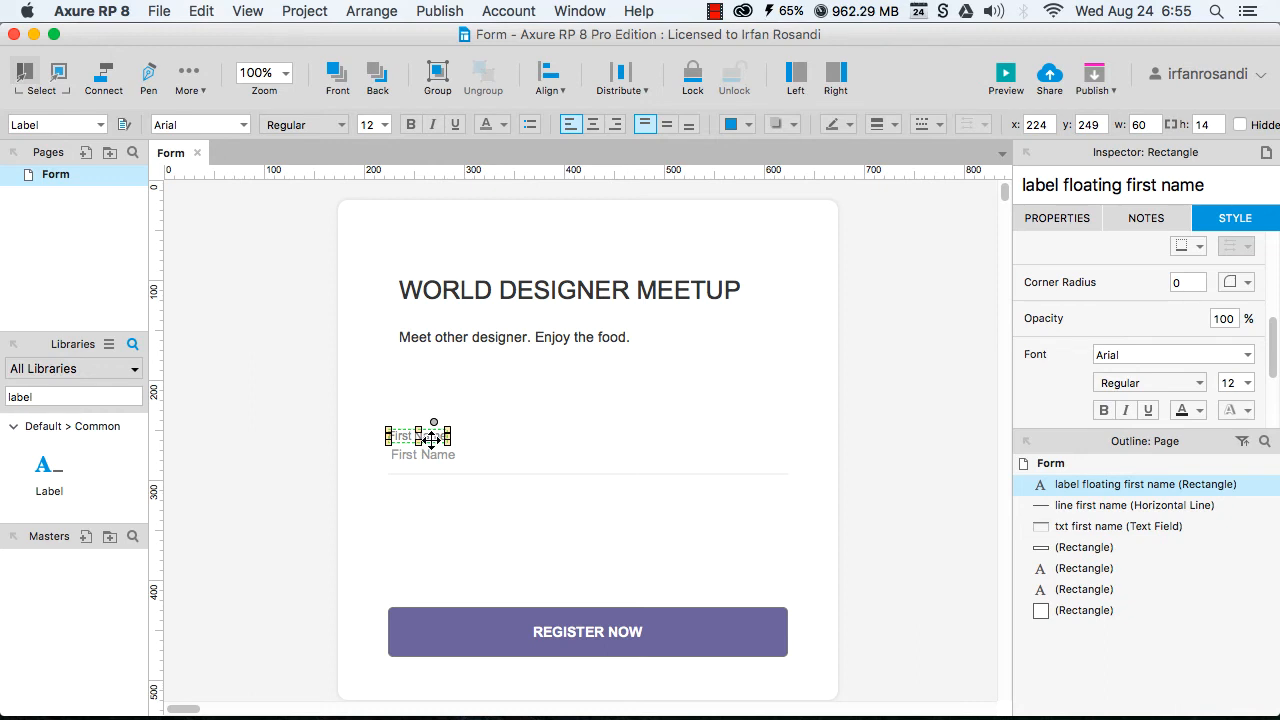
click(1062, 218)
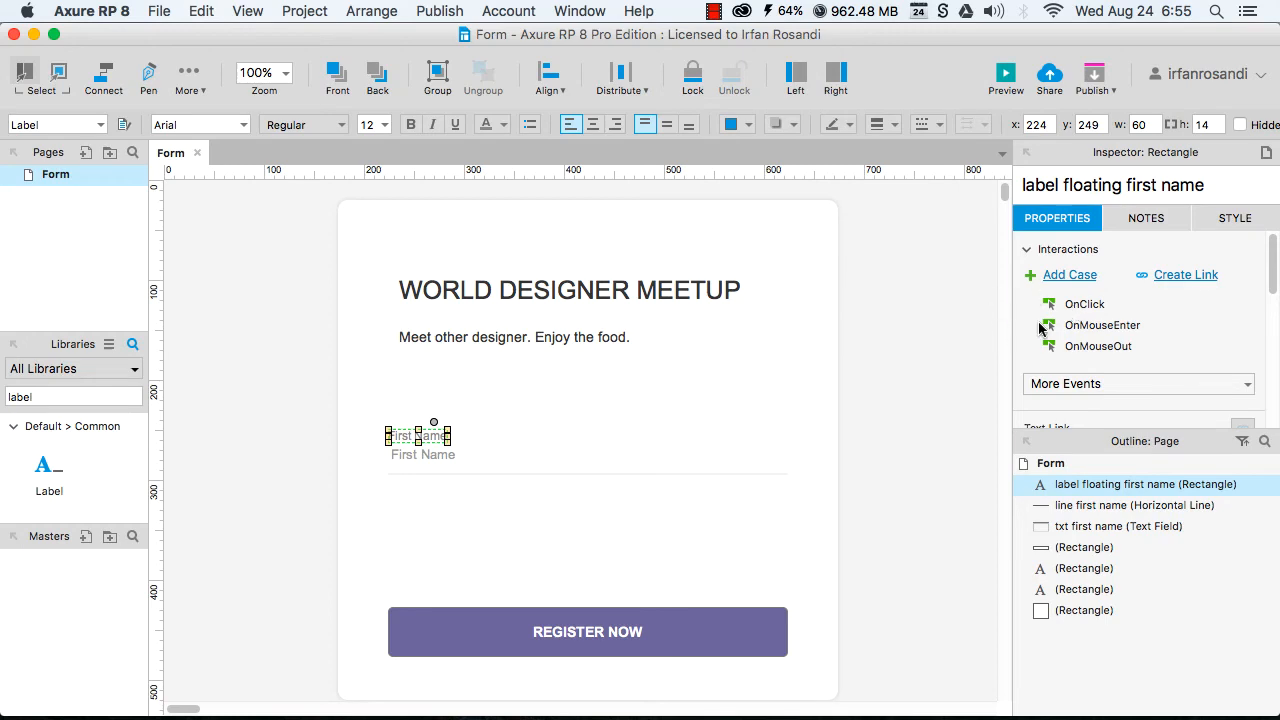
double_click(1090, 304)
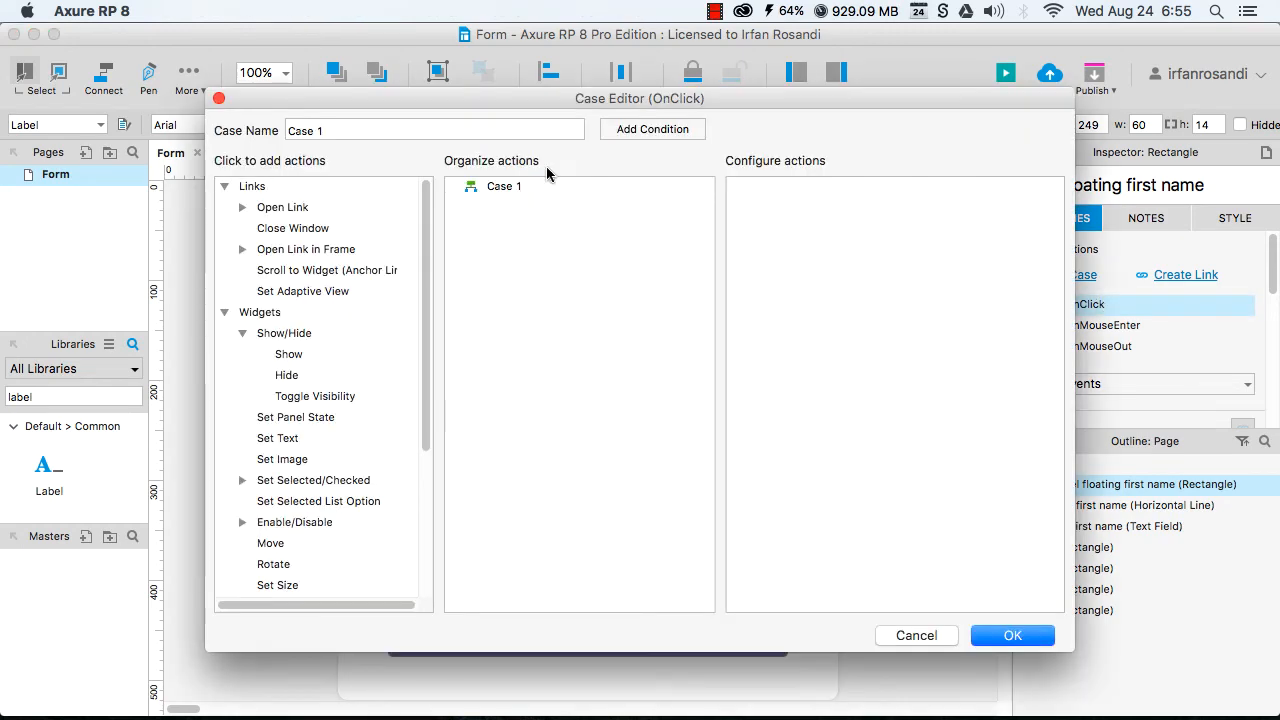
drag(471, 103, 882, 139)
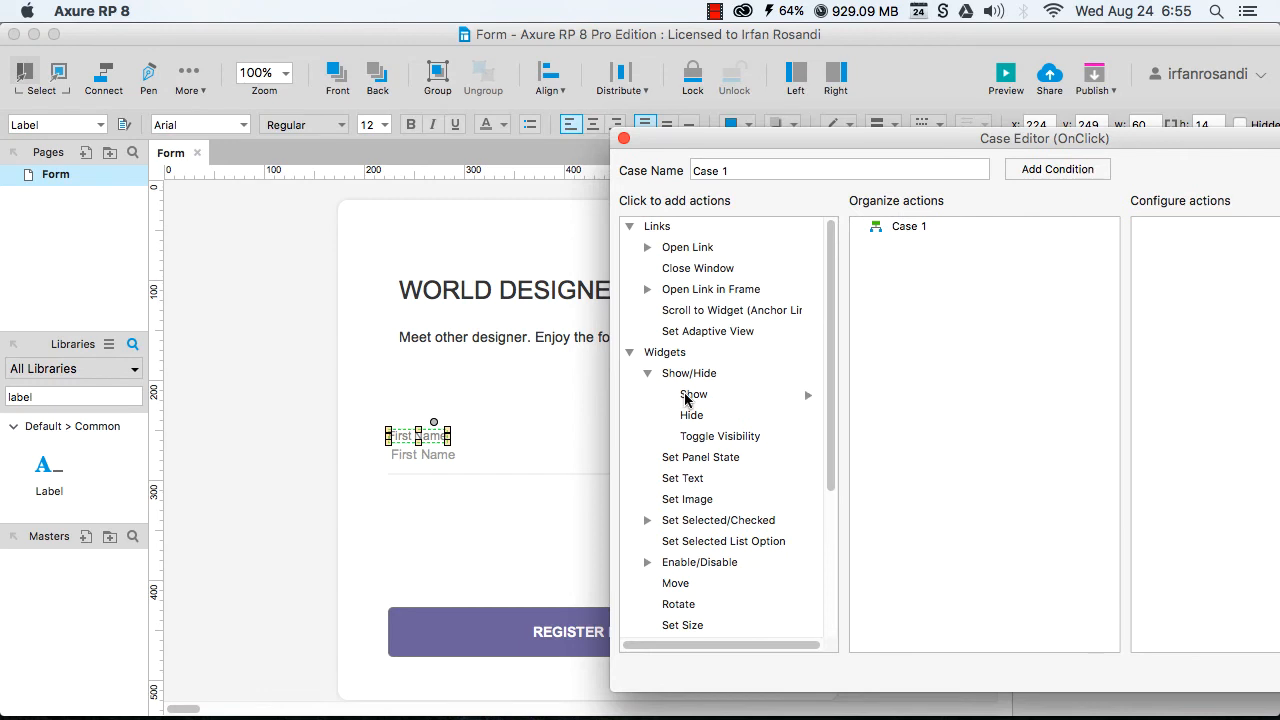
click(690, 394)
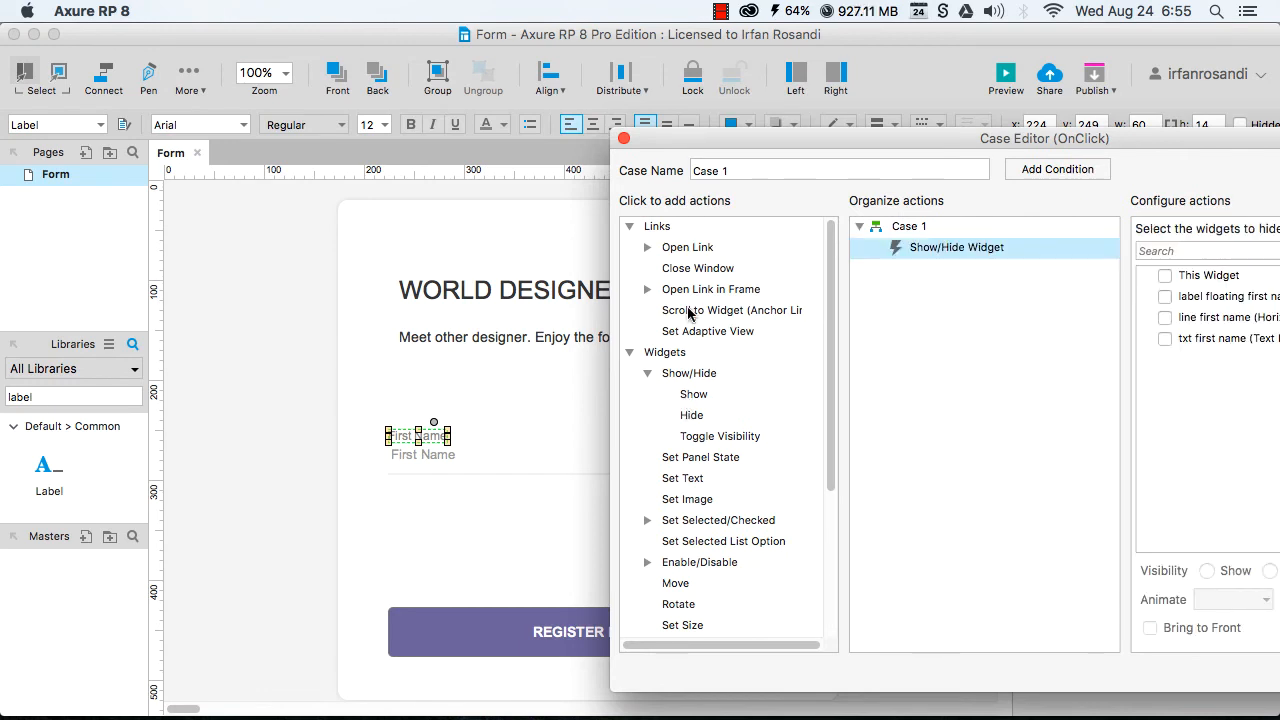
scroll(697, 454, down, 5)
scroll(697, 454, up, 5)
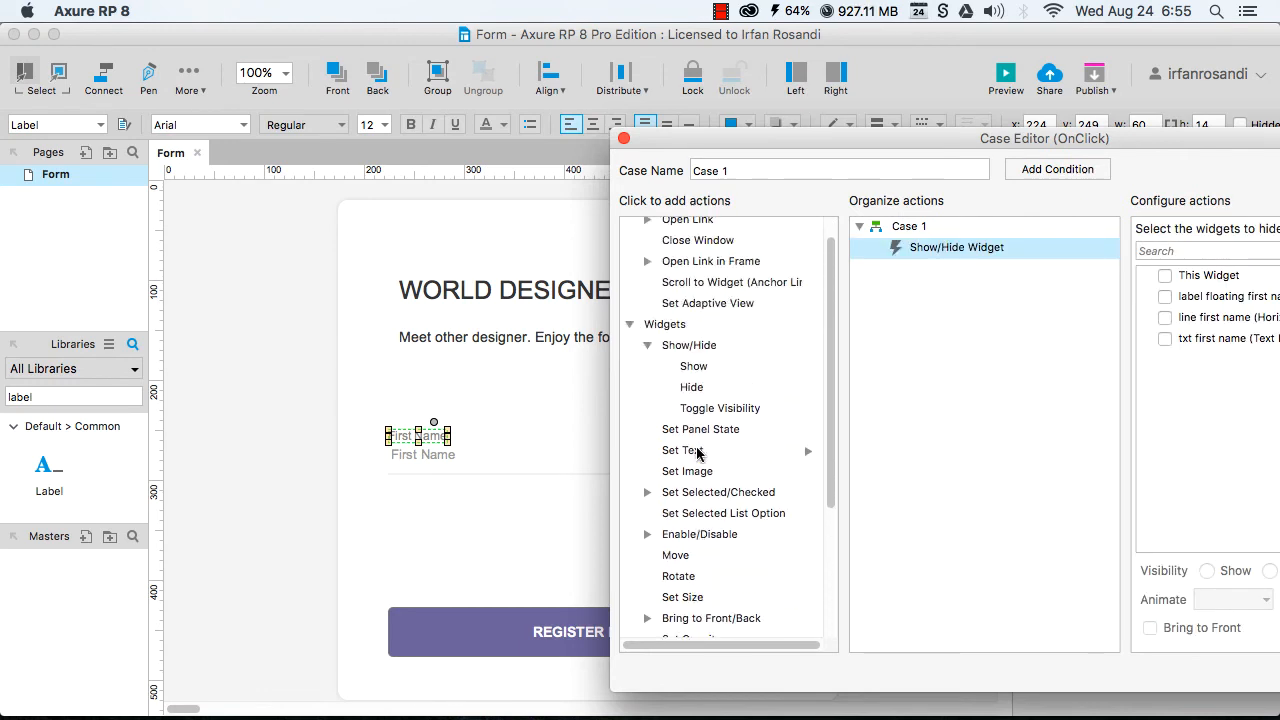
click(748, 170)
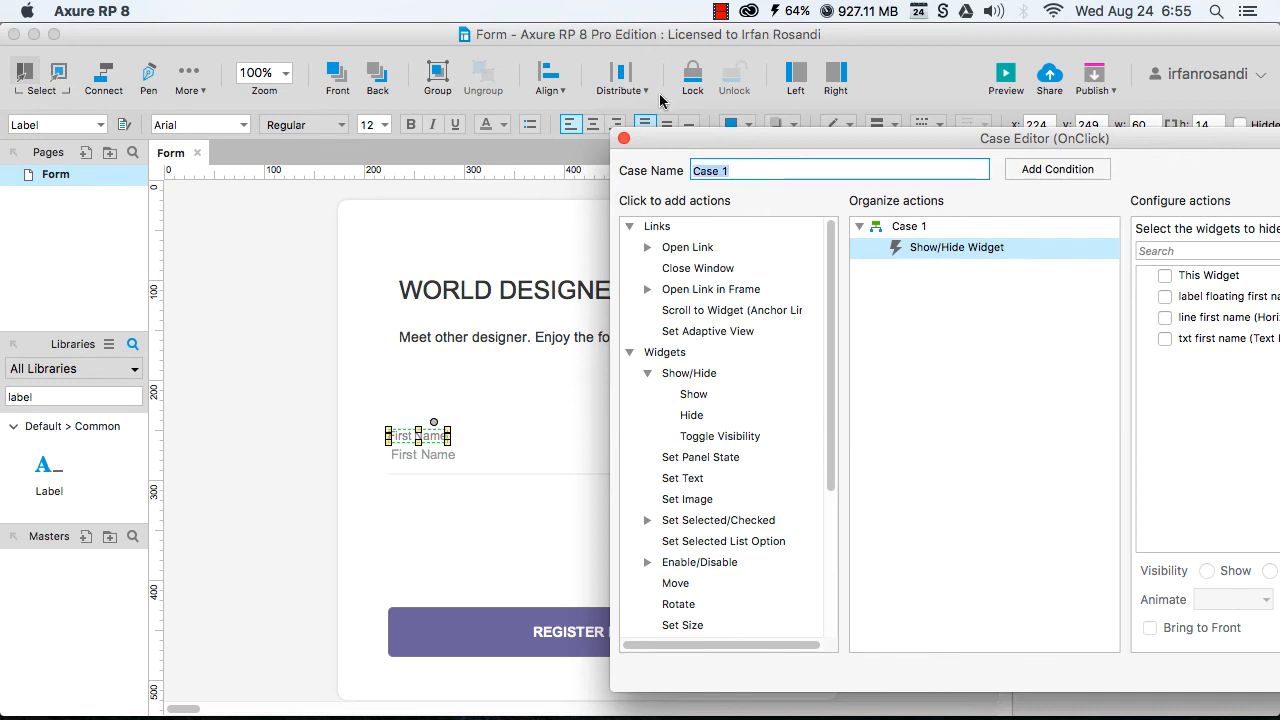
drag(708, 141, 259, 167)
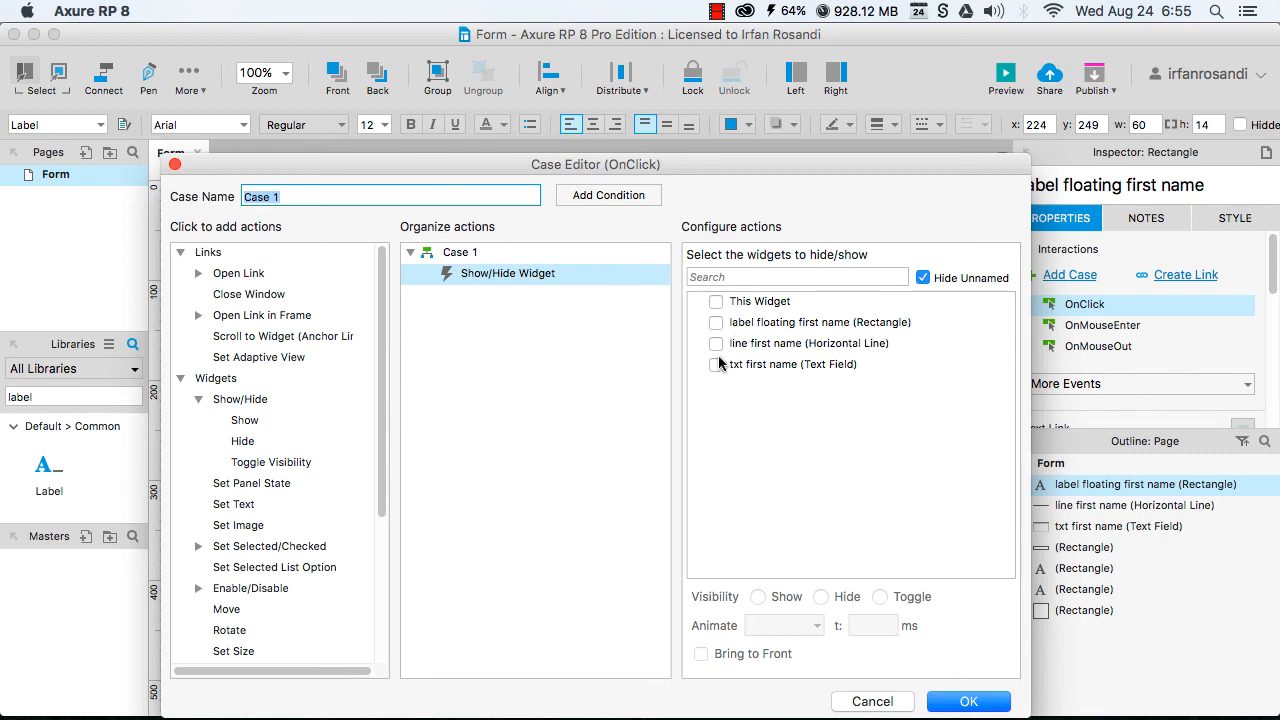
click(857, 700)
click(843, 461)
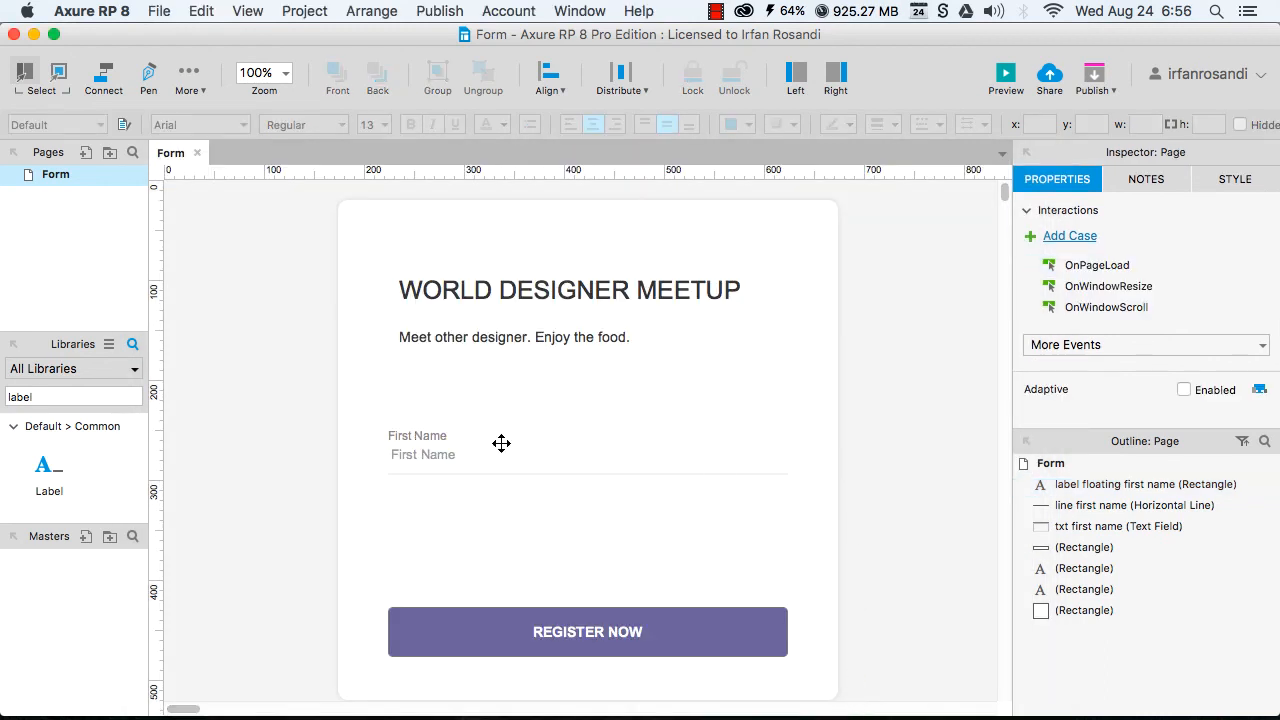
Check the widget names and available interaction events of the floating label, the text field and the line below it.
click(422, 436)
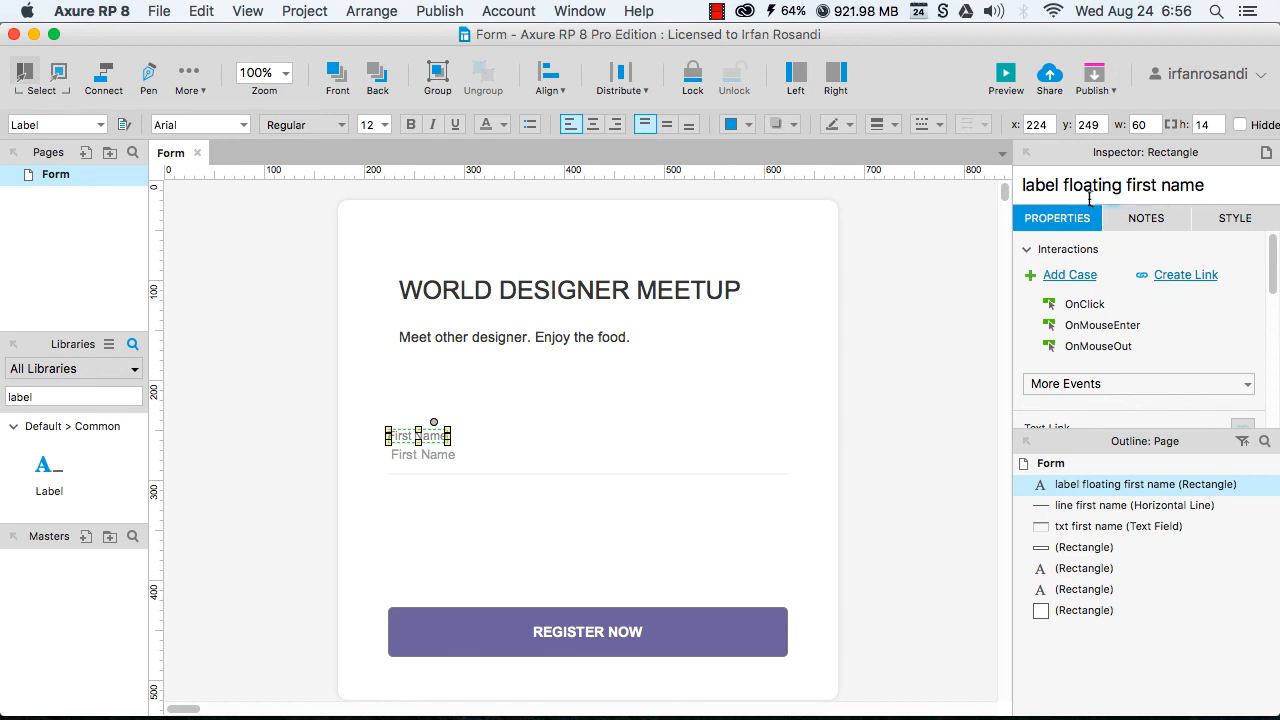
click(456, 455)
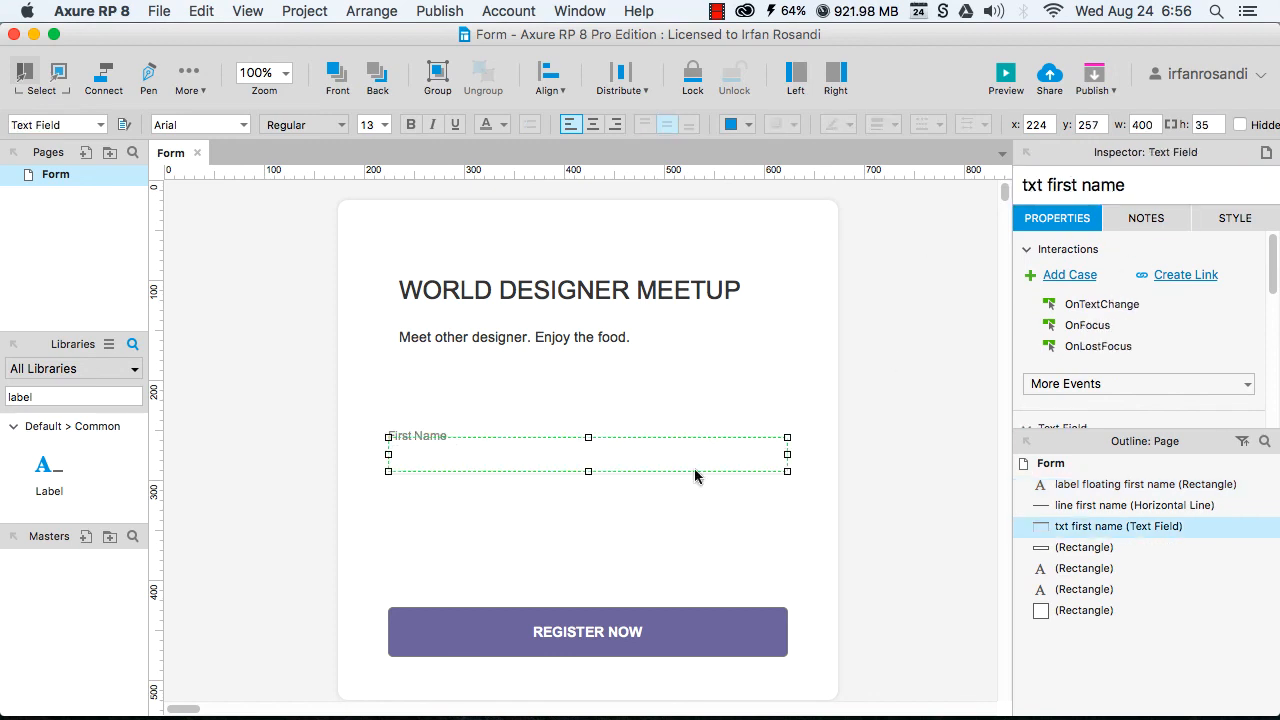
click(628, 474)
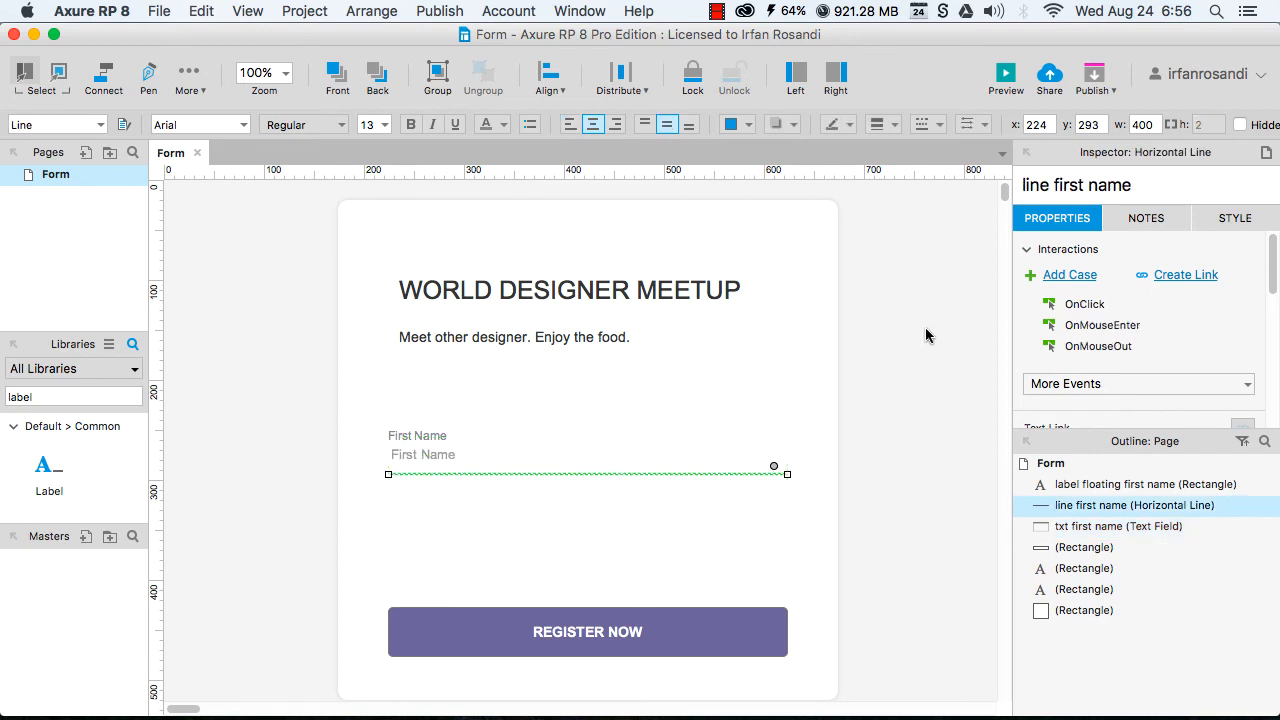
click(917, 367)
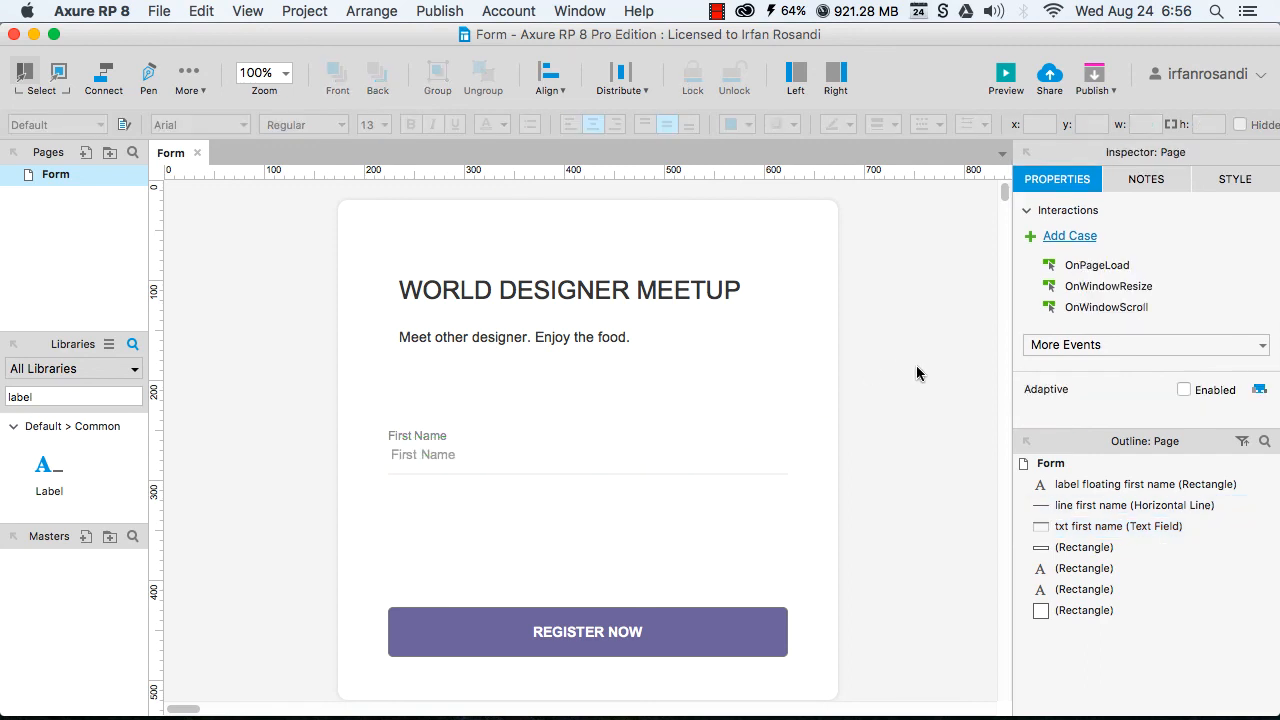
Set the floating label above the First Name field to hidden.
click(425, 436)
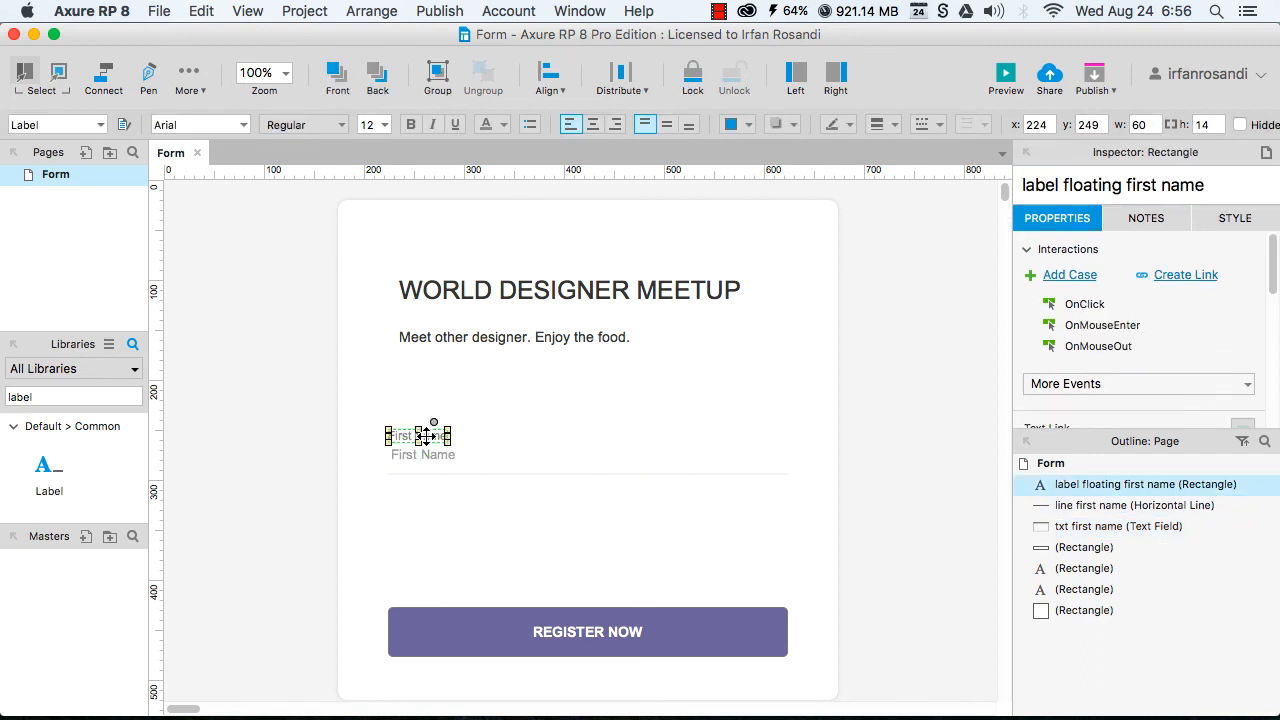
right_click(425, 436)
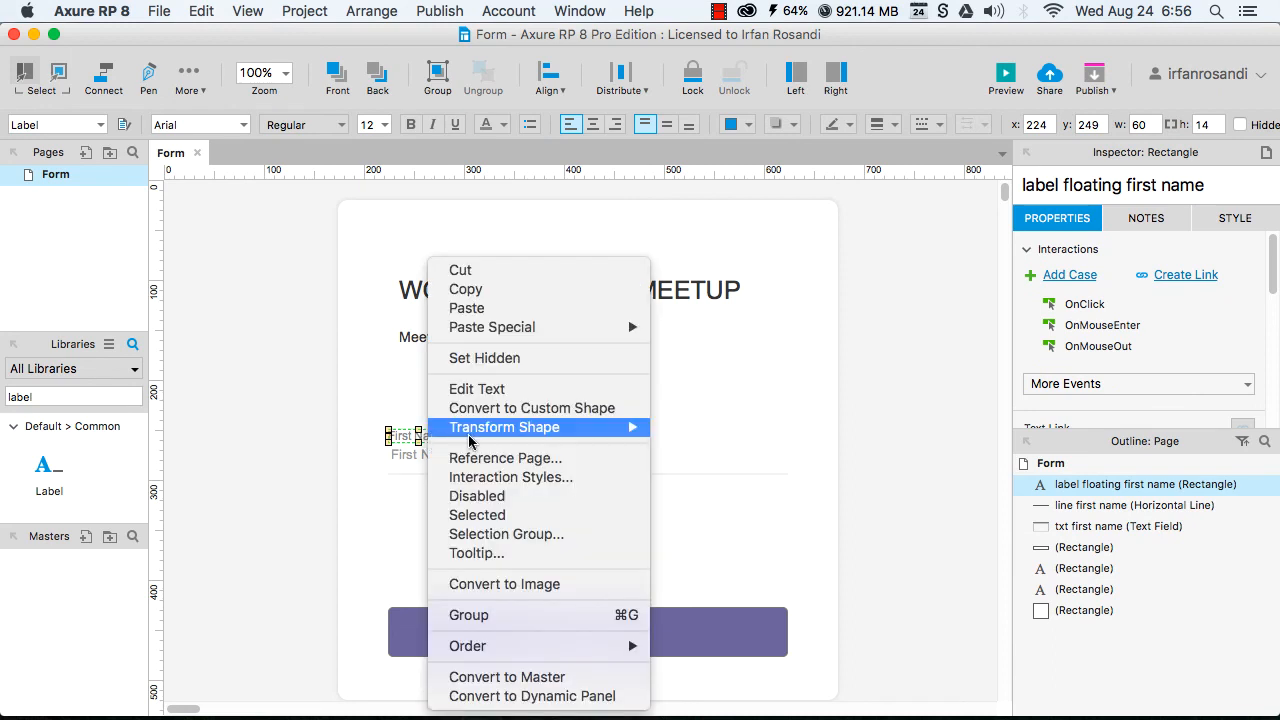
click(505, 360)
click(925, 447)
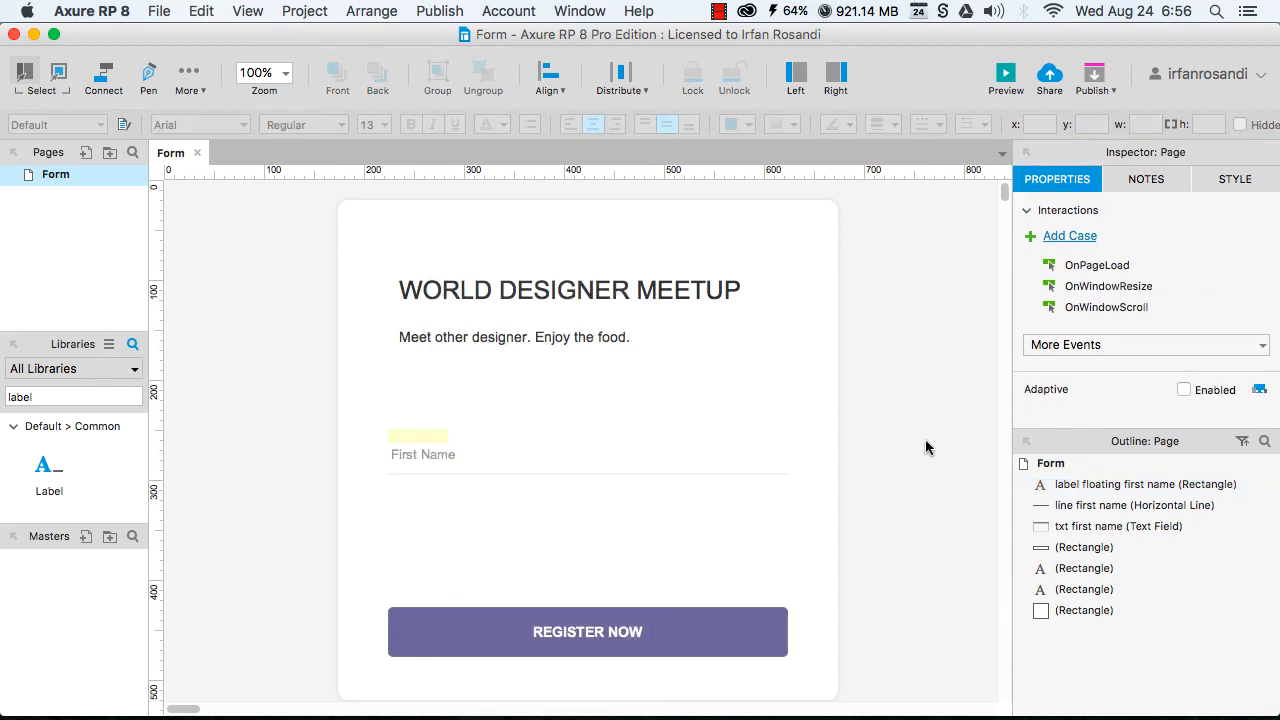